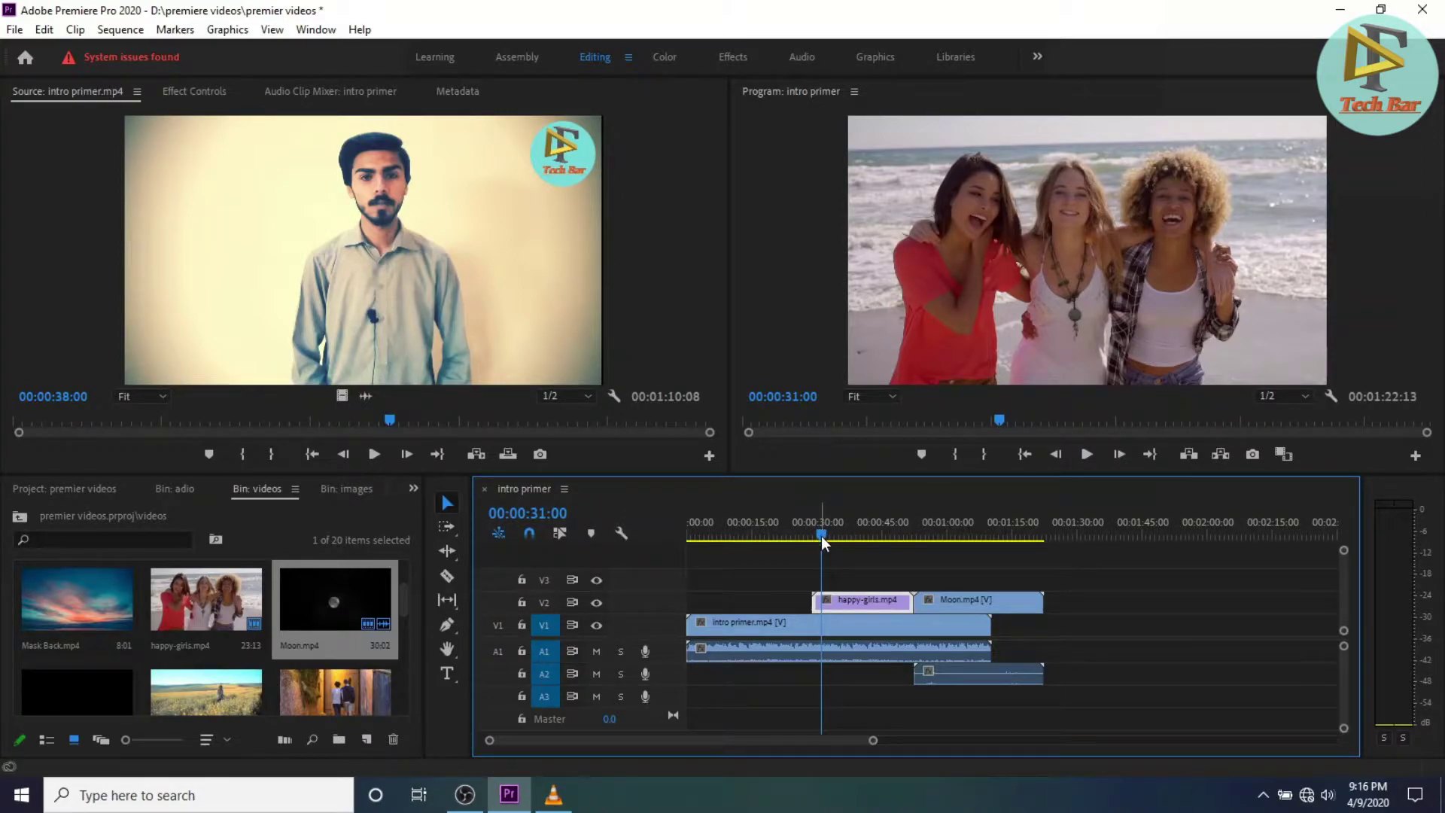
Scrub the intro primer playhead forward to 00:00:39:24, then back to 00:00:32:11.
{"action": "left_click_drag", "start_coordinate": [820, 535], "coordinate": [823, 536]}
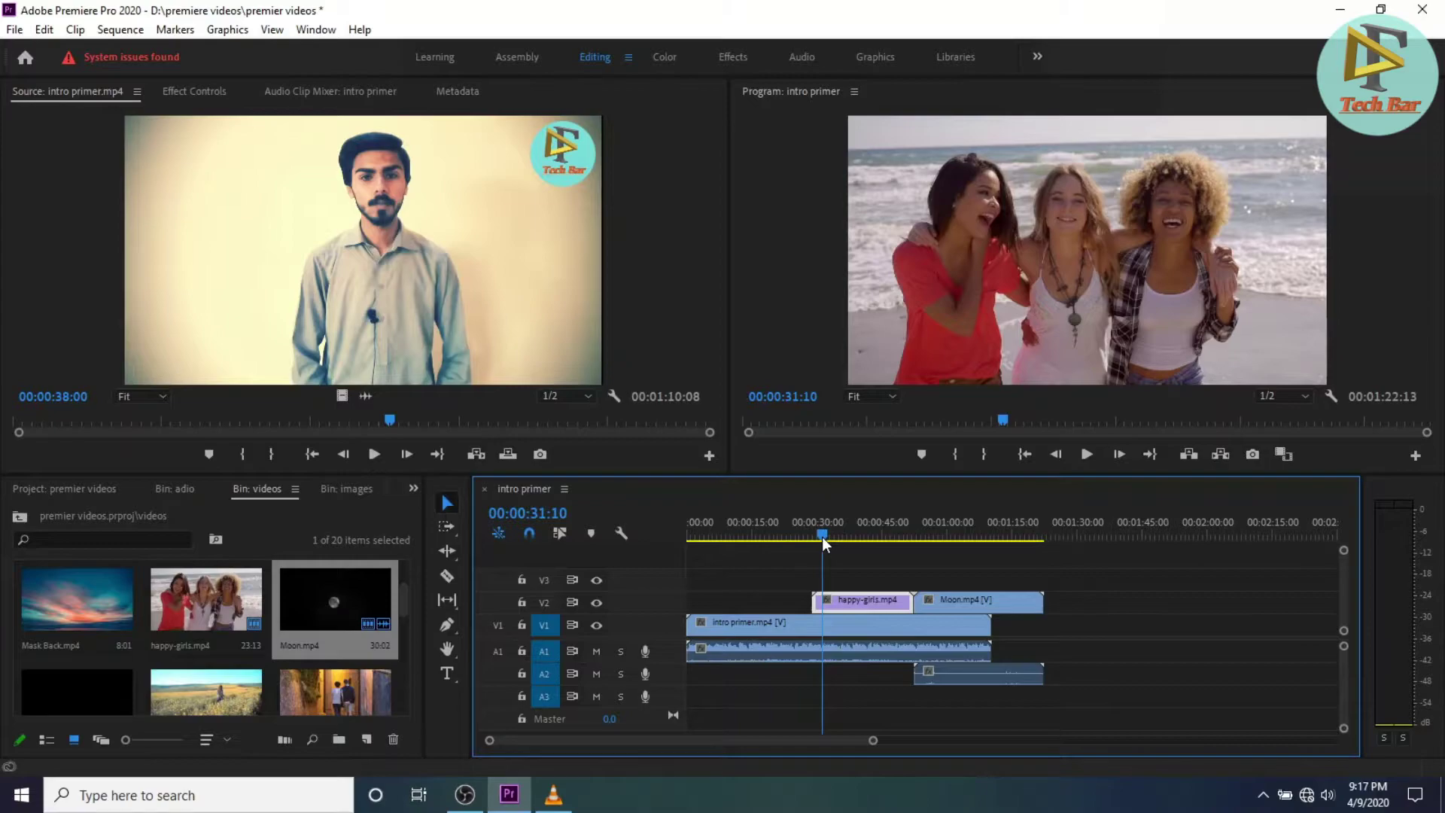
{"action": "left_click_drag", "start_coordinate": [821, 536], "coordinate": [860, 540]}
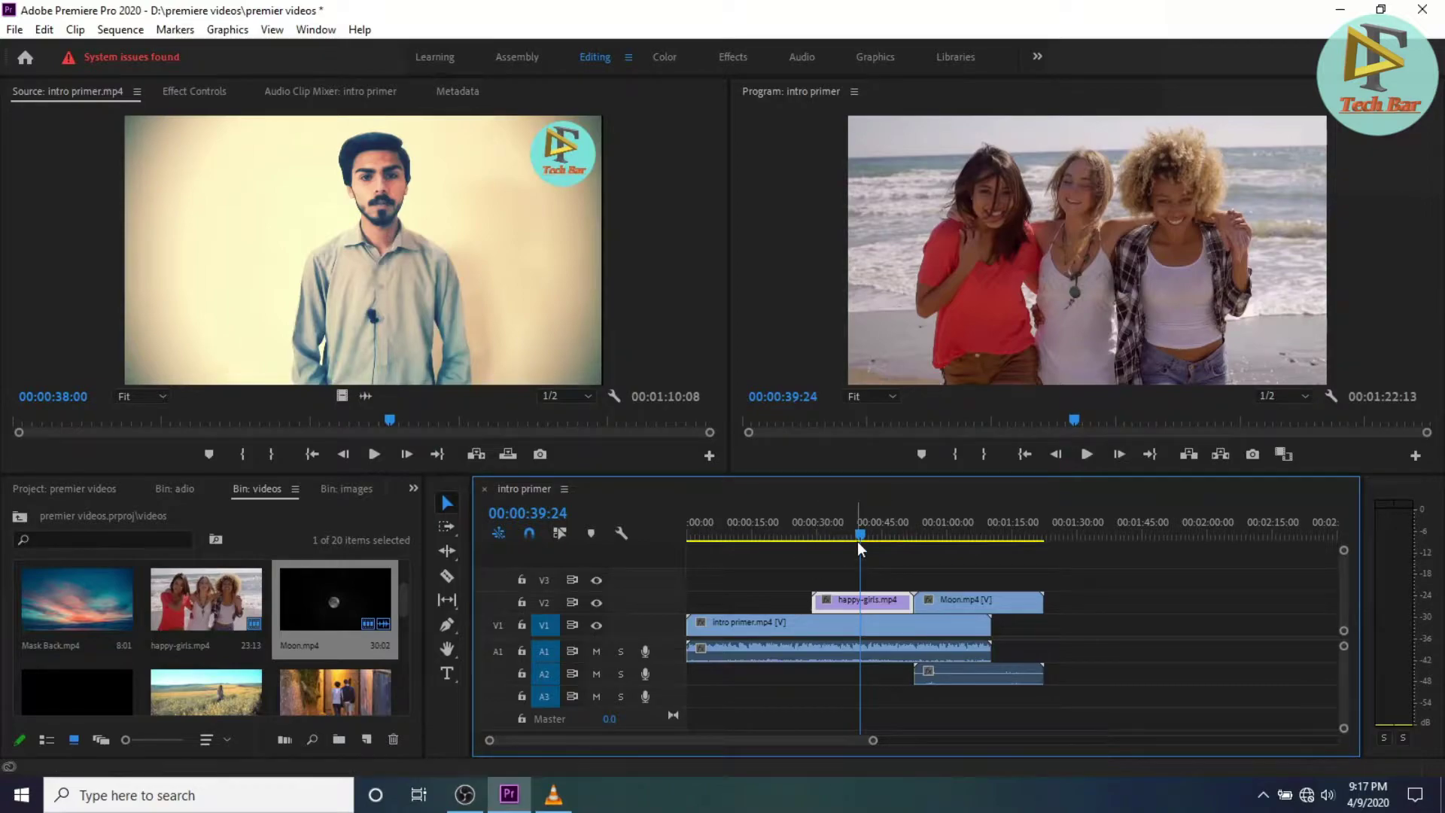
{"action": "left_click_drag", "start_coordinate": [860, 539], "coordinate": [826, 538]}
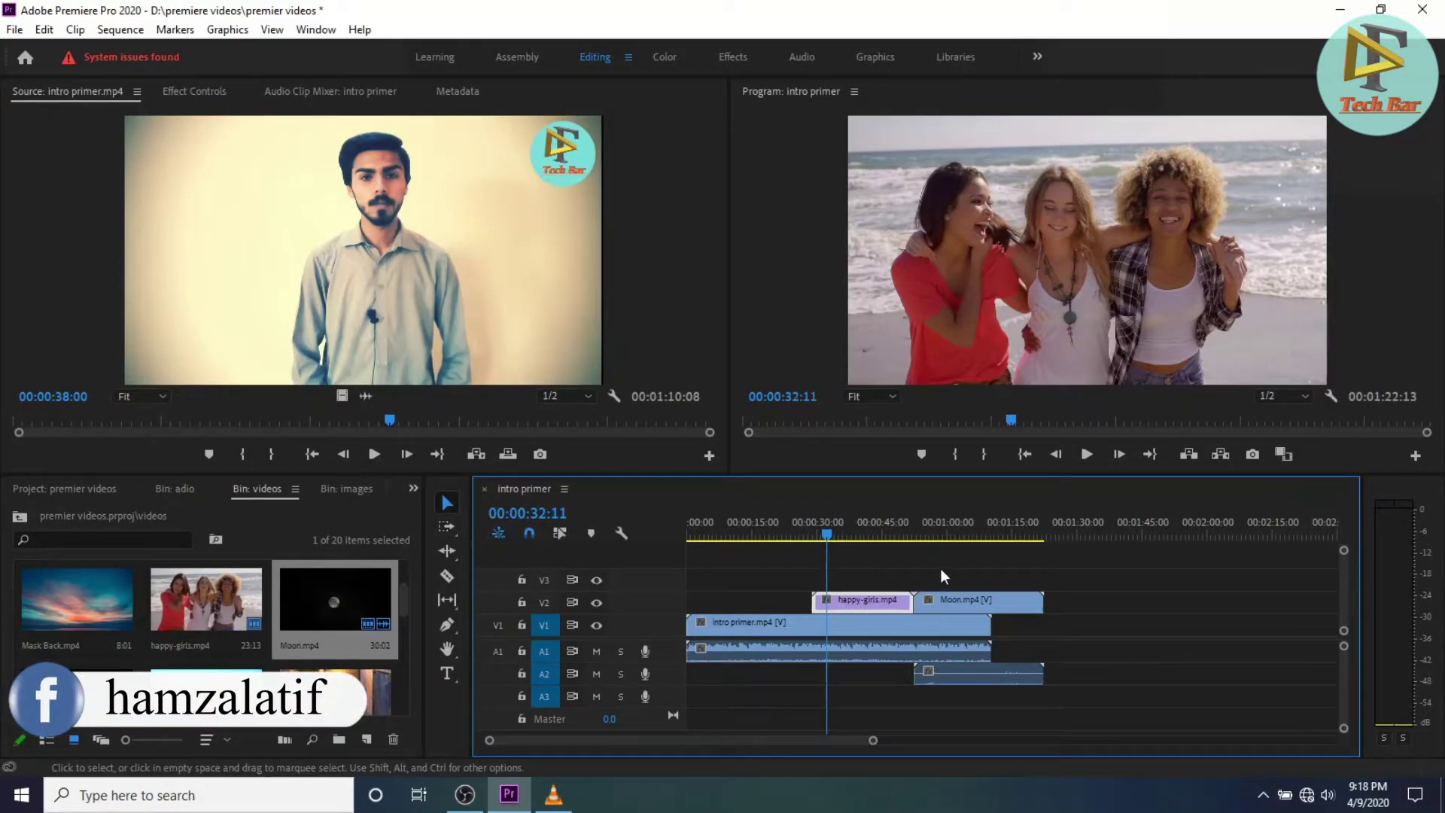
Play the sequence with Spacebar and stop playback at 00:00:41:18.
{"action": "key", "text": "space"}
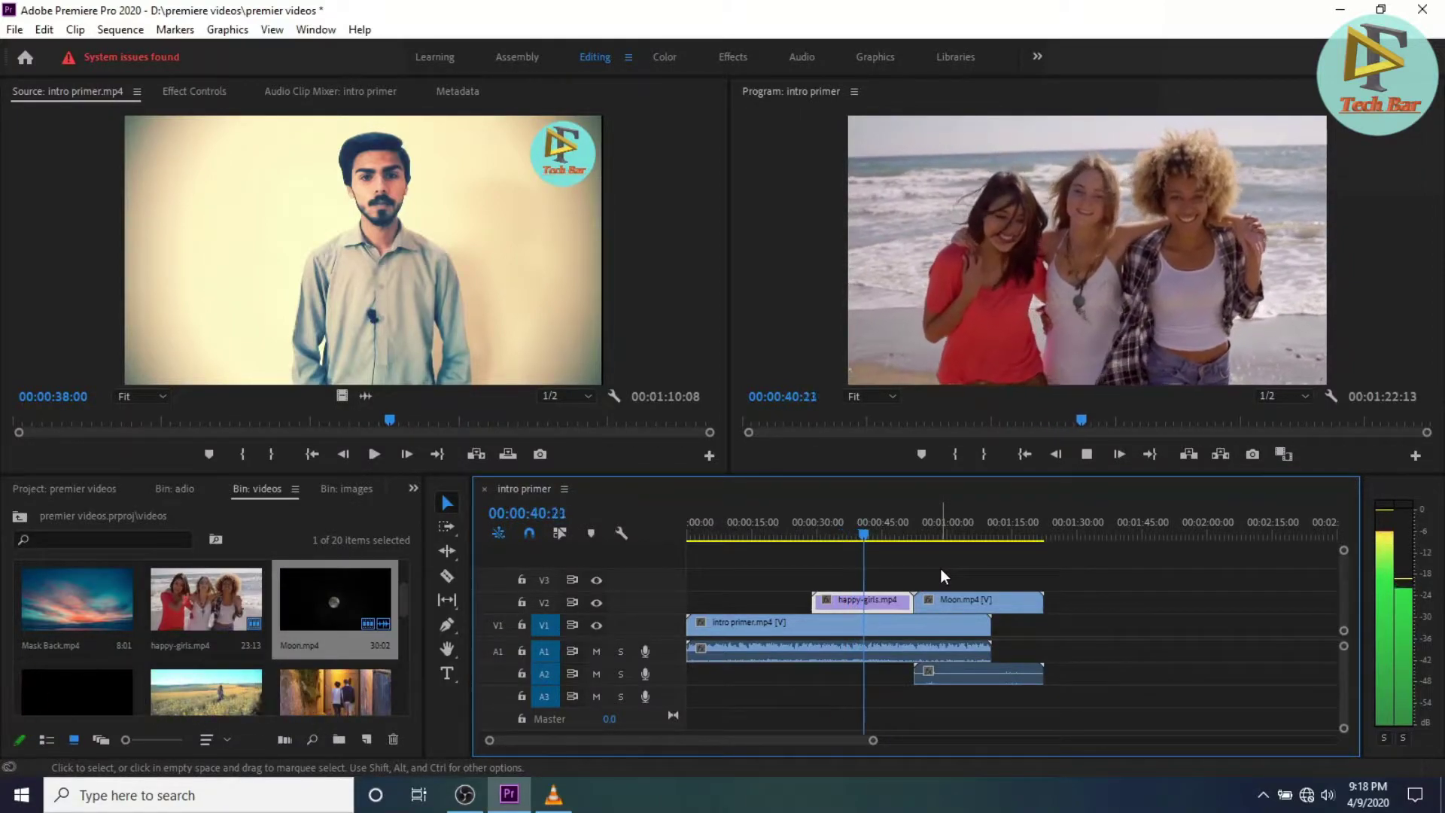
{"action": "key", "text": "space"}
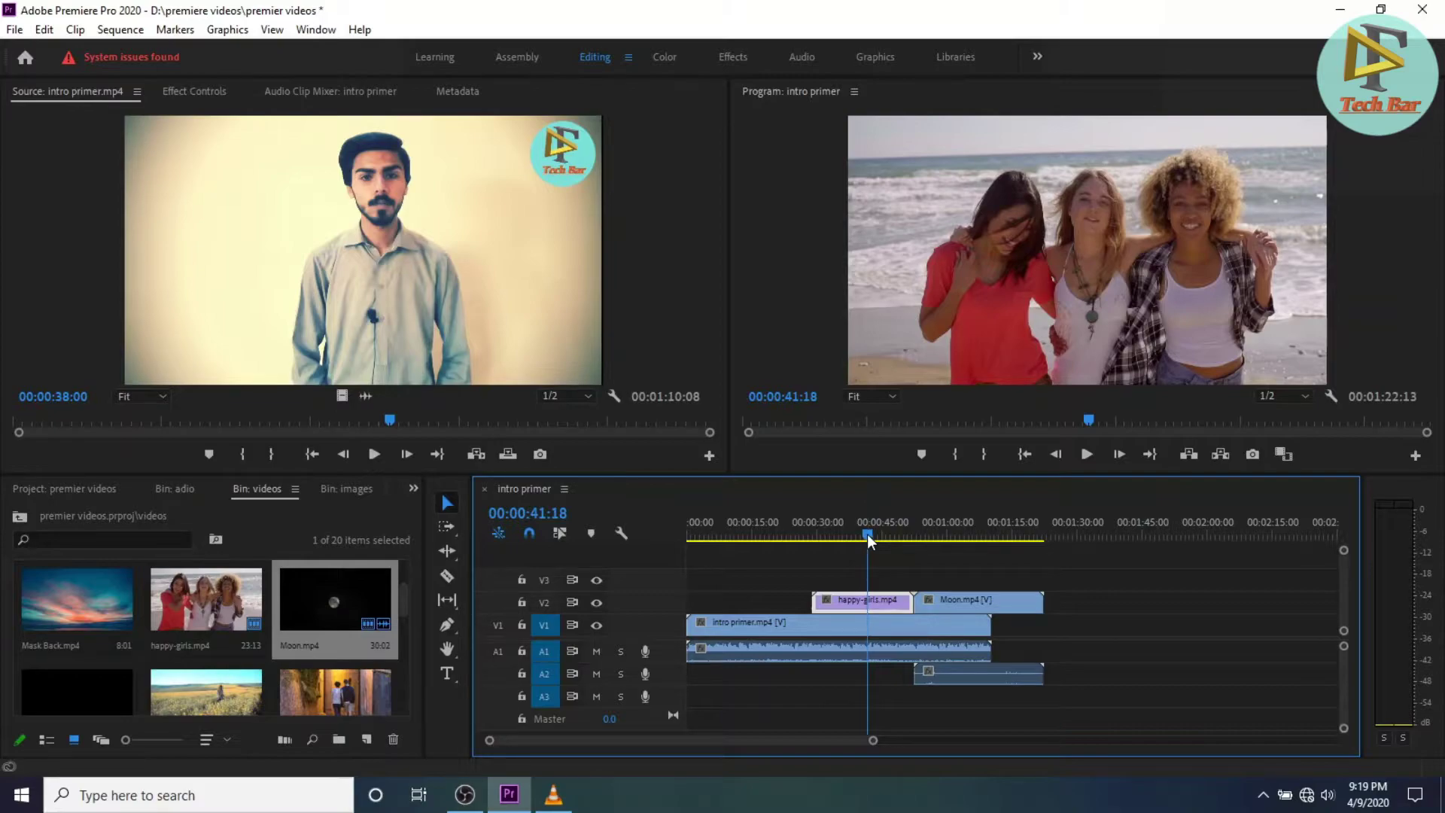
Drag the playhead back from 00:00:41:18 to 00:00:31:00 on the timeline ruler.
{"action": "left_click_drag", "start_coordinate": [867, 536], "coordinate": [821, 535]}
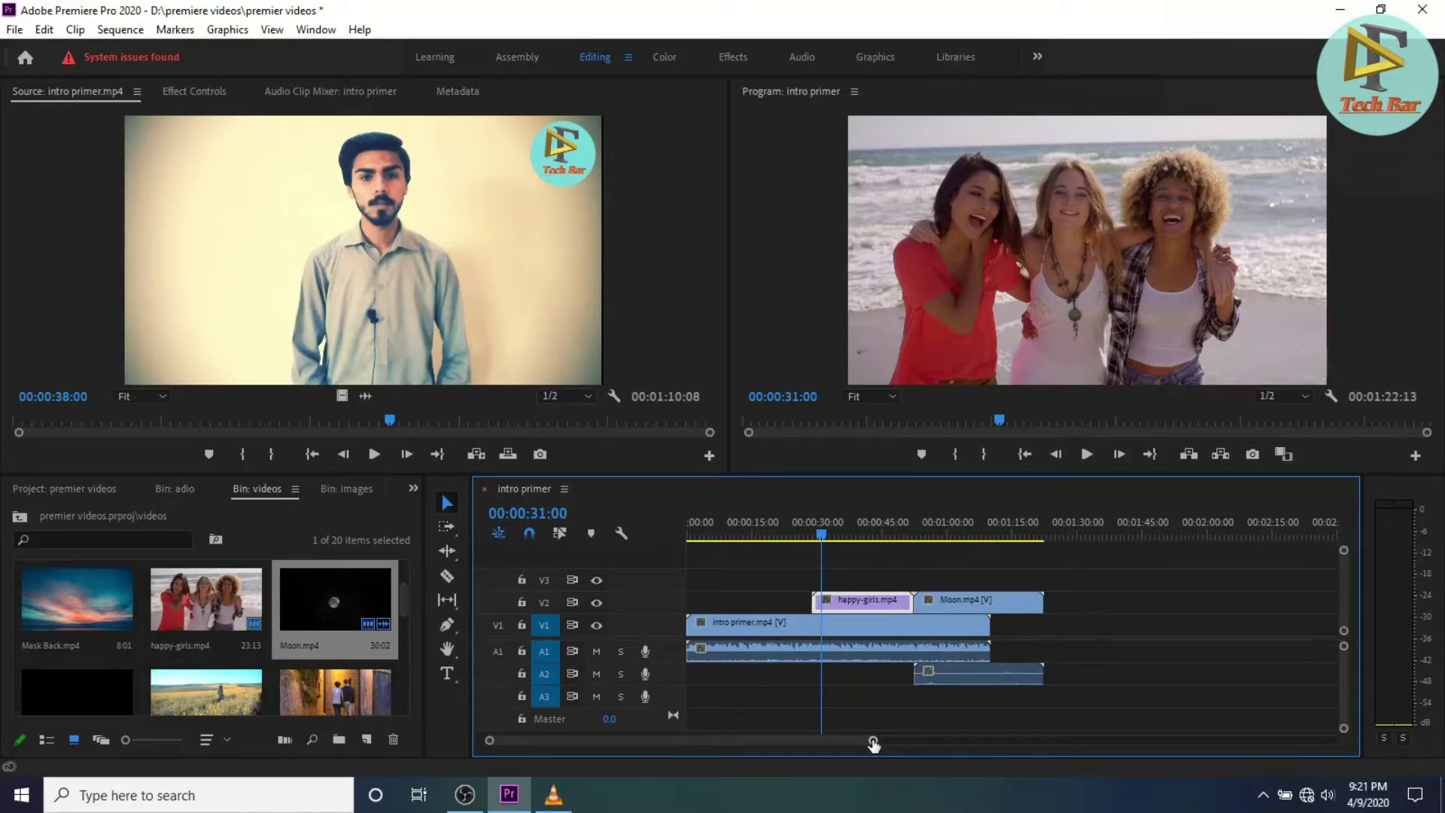
Resize the timeline zoom scrollbar until the whole intro primer sequence fills the Timeline panel.
{"action": "left_click_drag", "start_coordinate": [873, 744], "coordinate": [832, 751]}
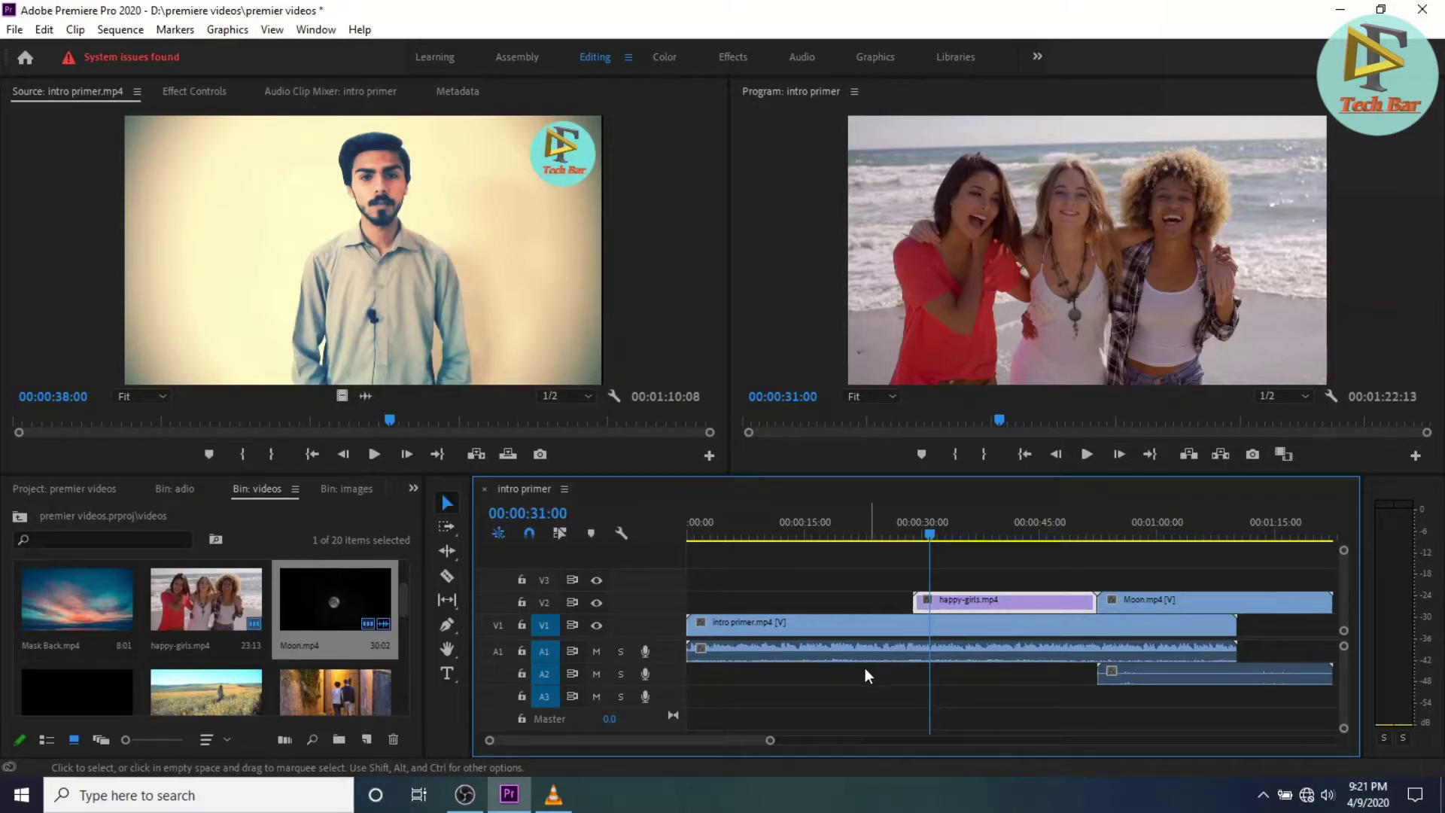
{"action": "mouse_move", "coordinate": [769, 740]}
{"action": "left_mouse_down"}
{"action": "mouse_move", "coordinate": [710, 745]}
{"action": "mouse_move", "coordinate": [1212, 749]}
{"action": "left_mouse_up"}
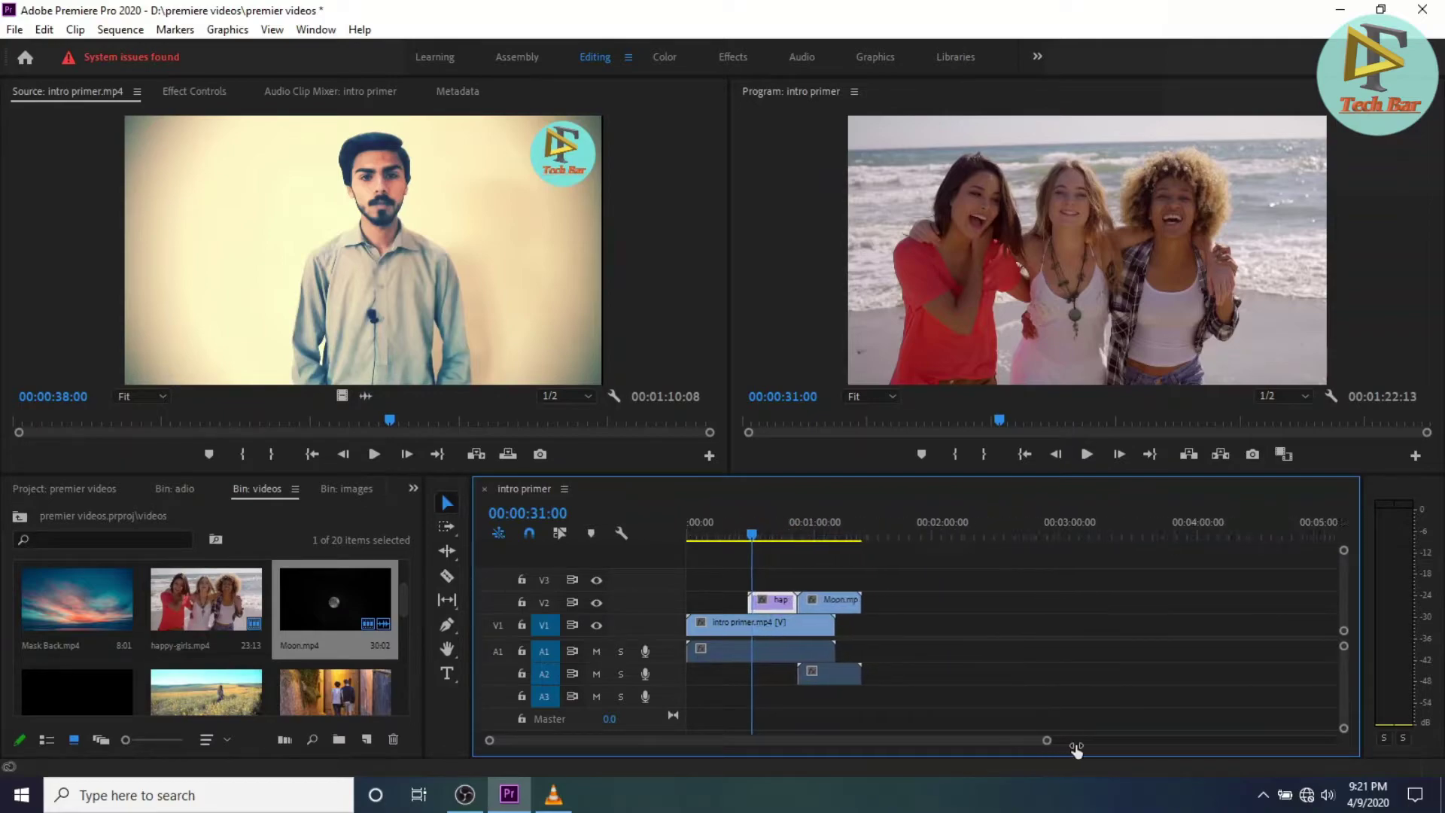
{"action": "left_click_drag", "start_coordinate": [1270, 745], "coordinate": [1263, 743]}
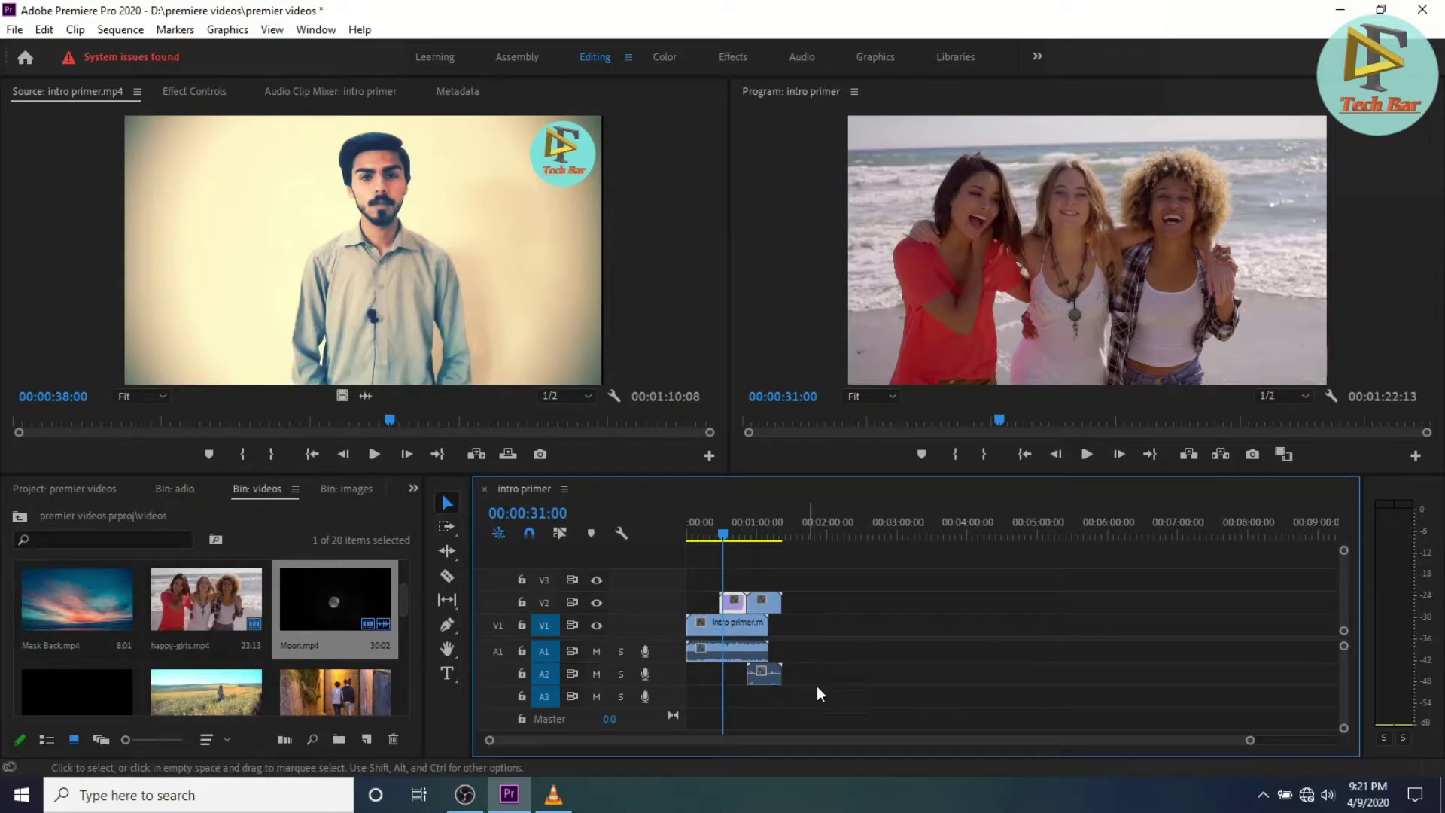
{"action": "left_click_drag", "start_coordinate": [1263, 743], "coordinate": [938, 751]}
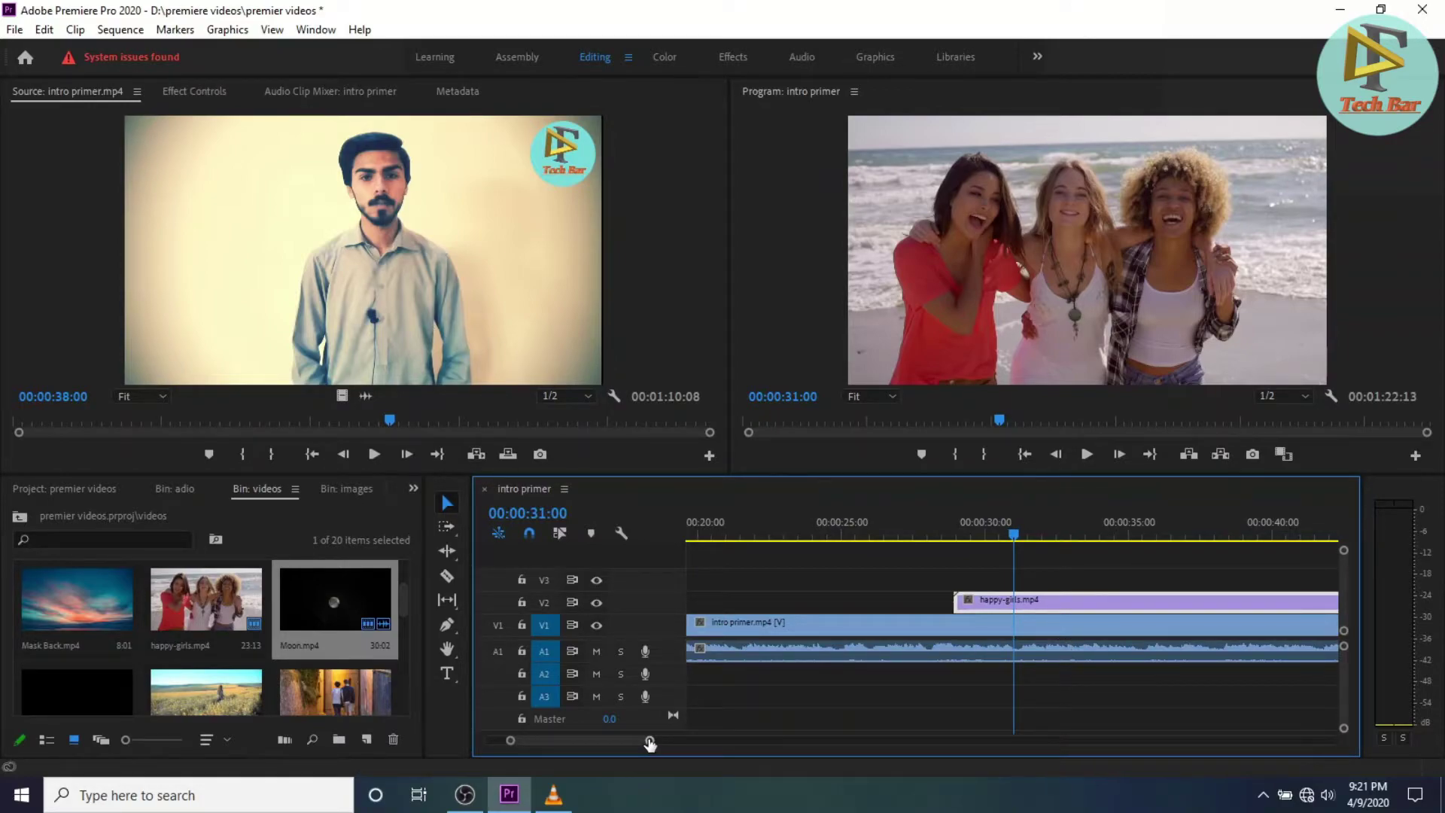
{"action": "left_click_drag", "start_coordinate": [649, 744], "coordinate": [754, 762]}
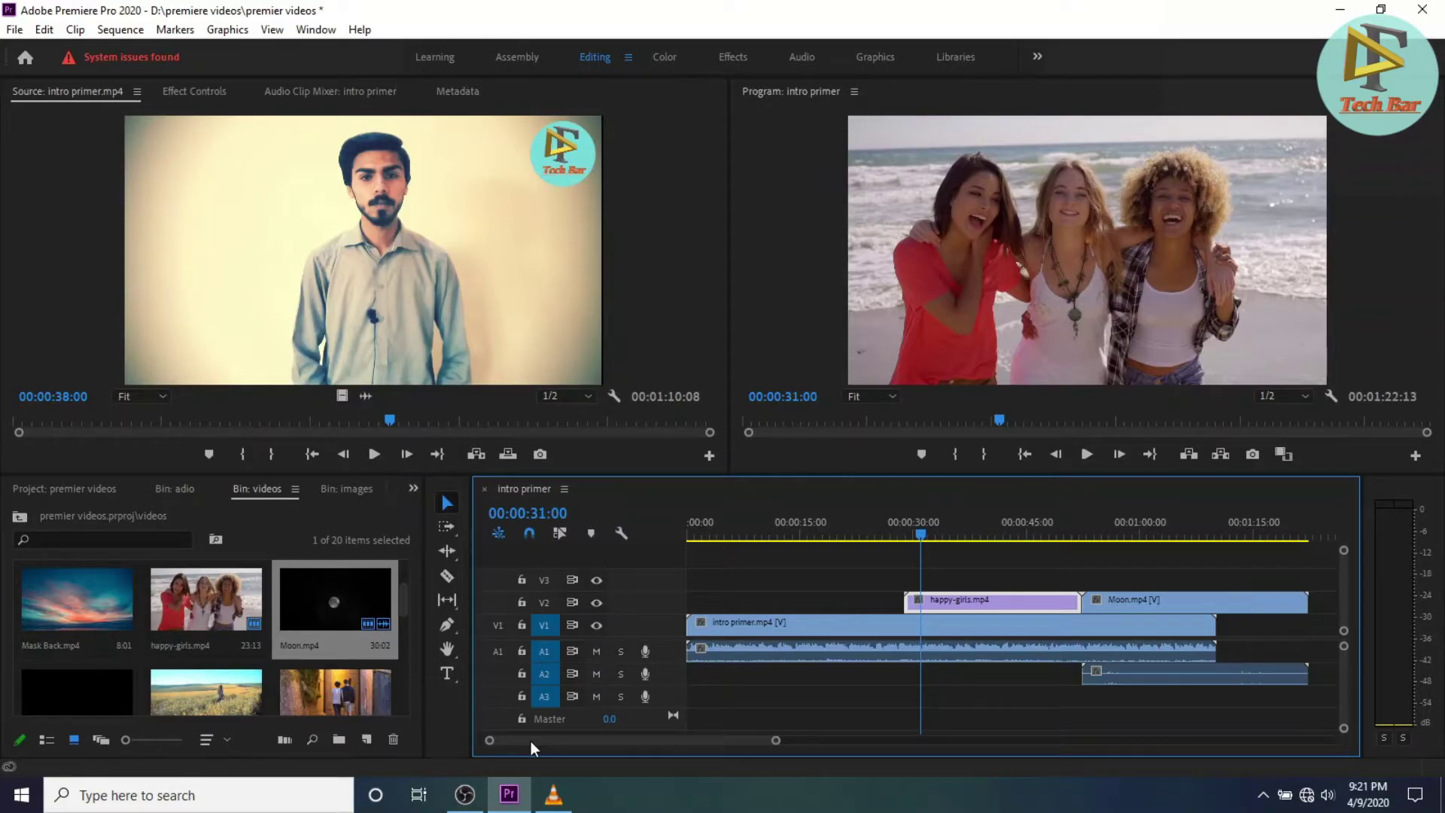
{"action": "mouse_move", "coordinate": [531, 740]}
{"action": "left_mouse_down"}
{"action": "mouse_move", "coordinate": [944, 762]}
{"action": "mouse_move", "coordinate": [497, 765]}
{"action": "left_mouse_up"}
Enlarge the Project bin's clip thumbnails, then return them to their original size.
{"action": "left_click", "coordinate": [116, 725]}
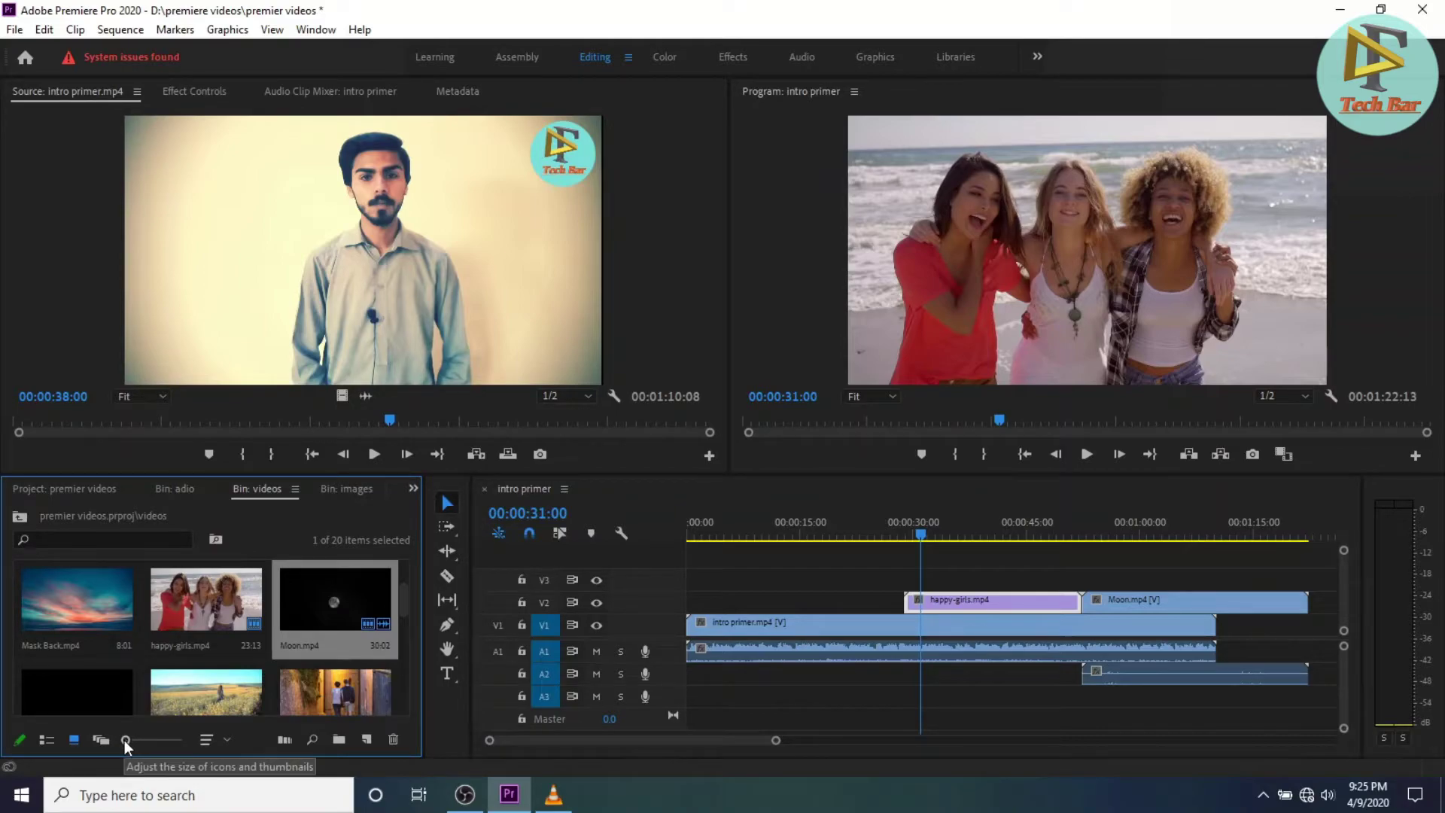
{"action": "mouse_move", "coordinate": [125, 739]}
{"action": "left_mouse_down"}
{"action": "mouse_move", "coordinate": [137, 739]}
{"action": "mouse_move", "coordinate": [125, 739]}
{"action": "left_mouse_up"}
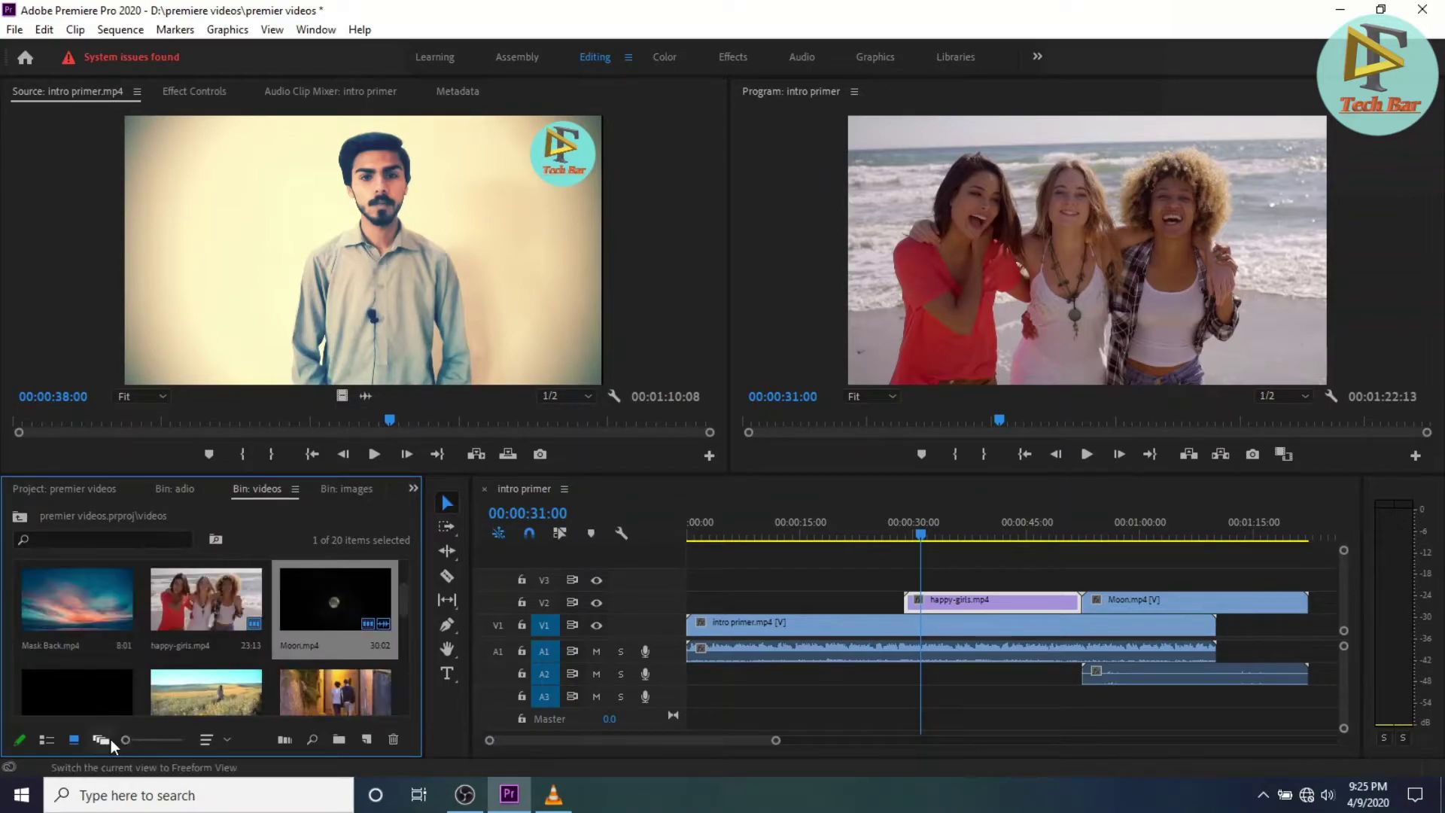
{"action": "left_click", "coordinate": [563, 343]}
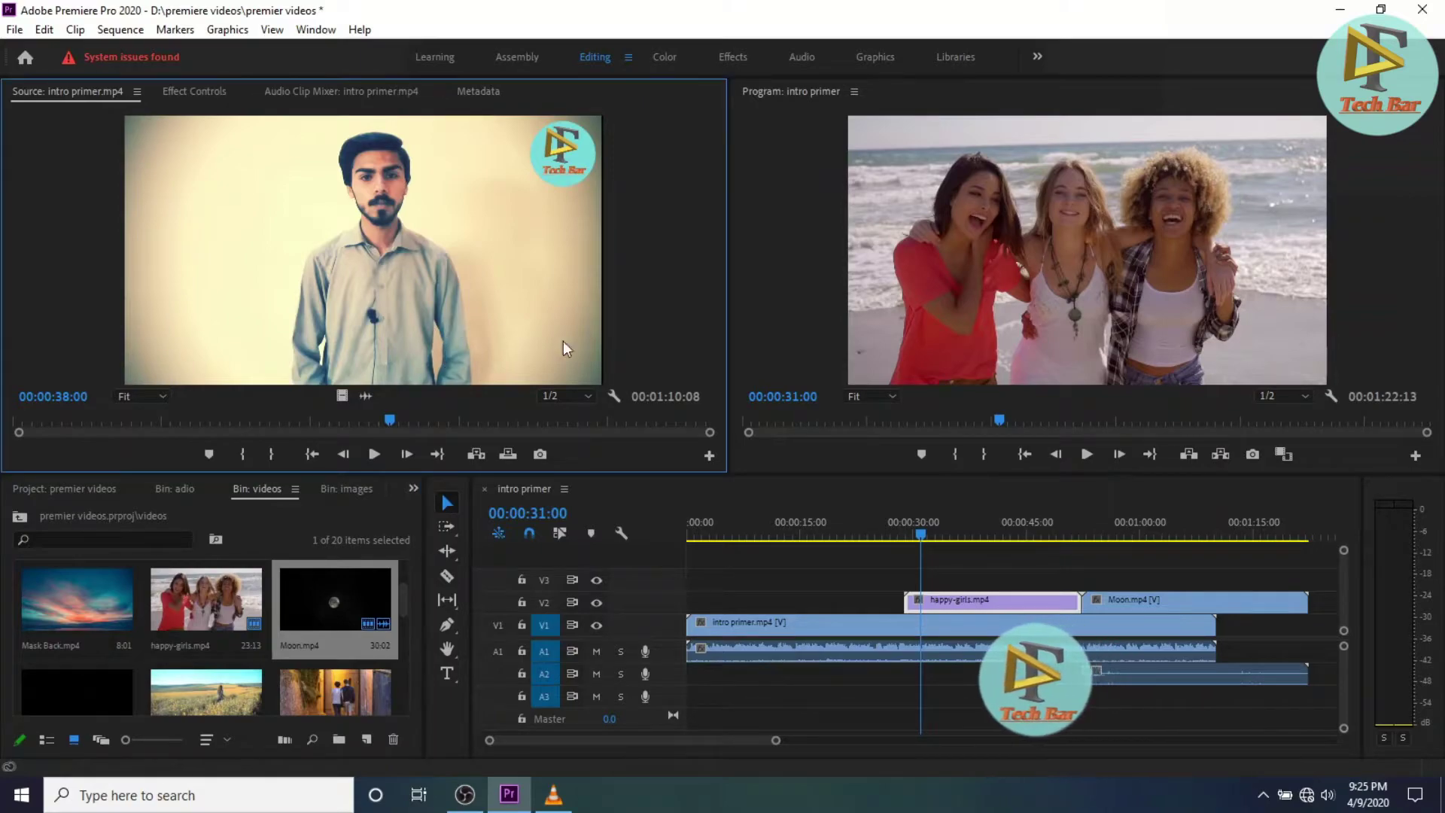
Give focus to the Program Monitor, then to the Timeline panel.
{"action": "left_click", "coordinate": [964, 331]}
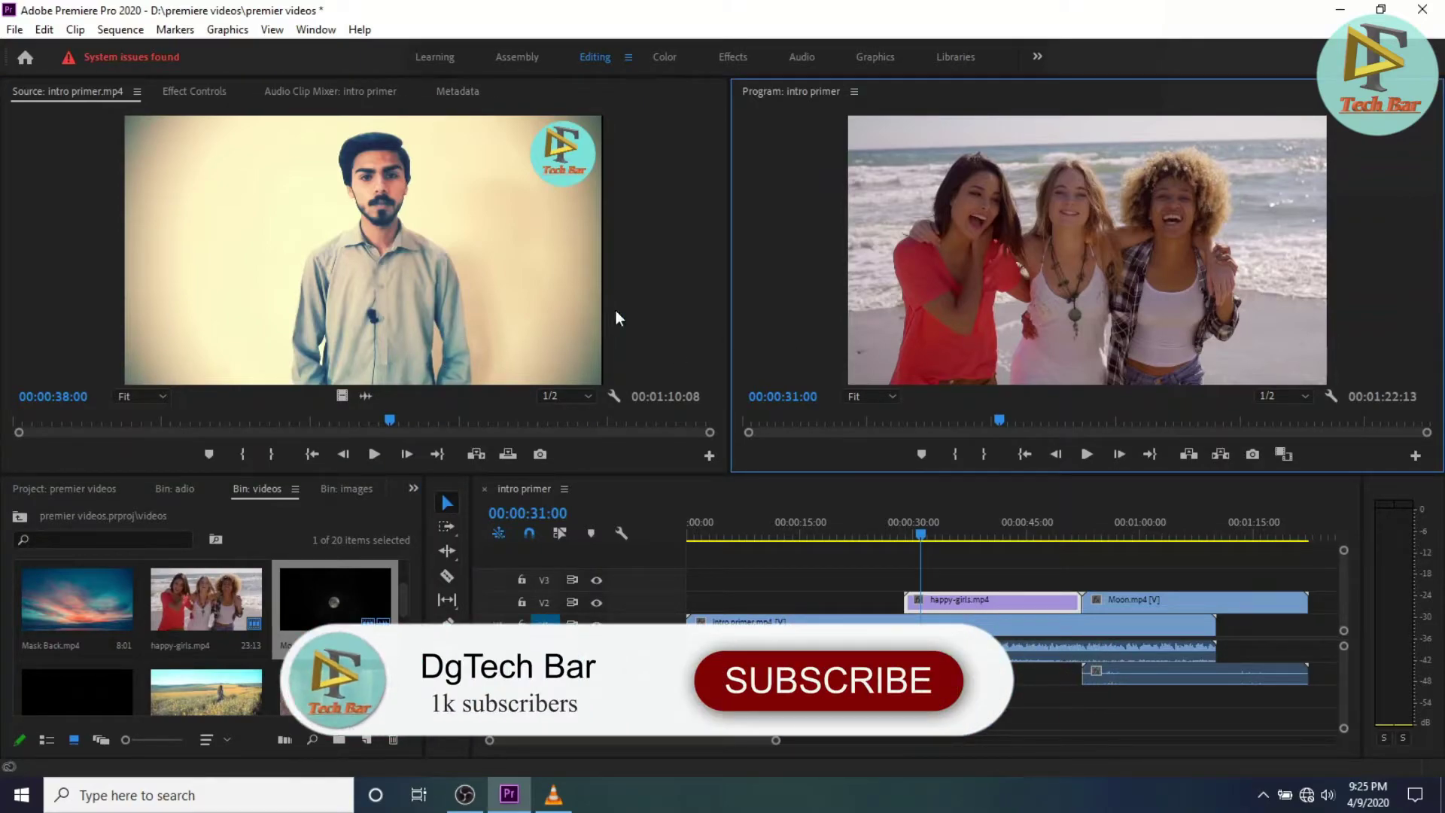
{"action": "left_click", "coordinate": [664, 493]}
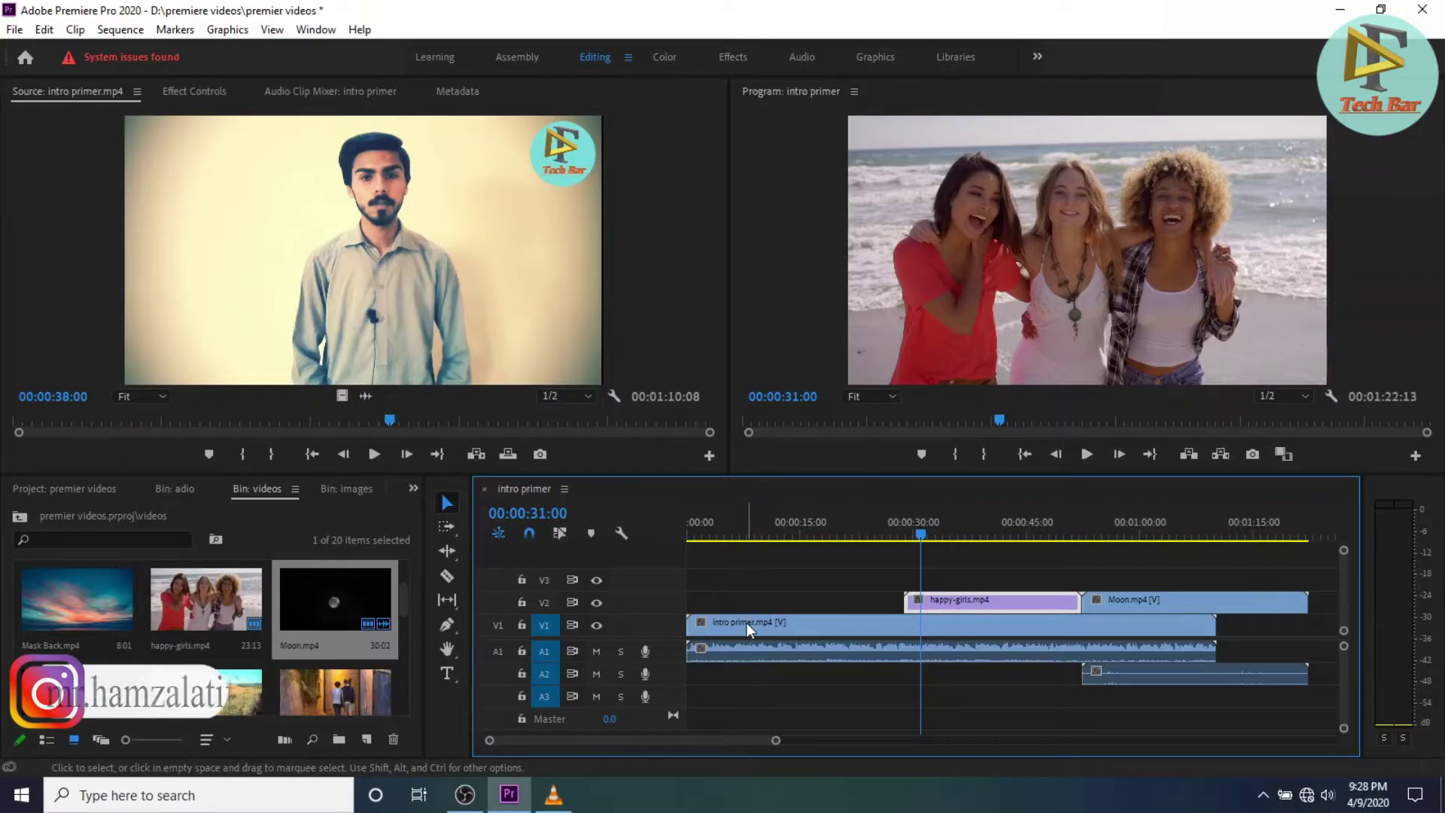
{"action": "mouse_move", "coordinate": [747, 623]}
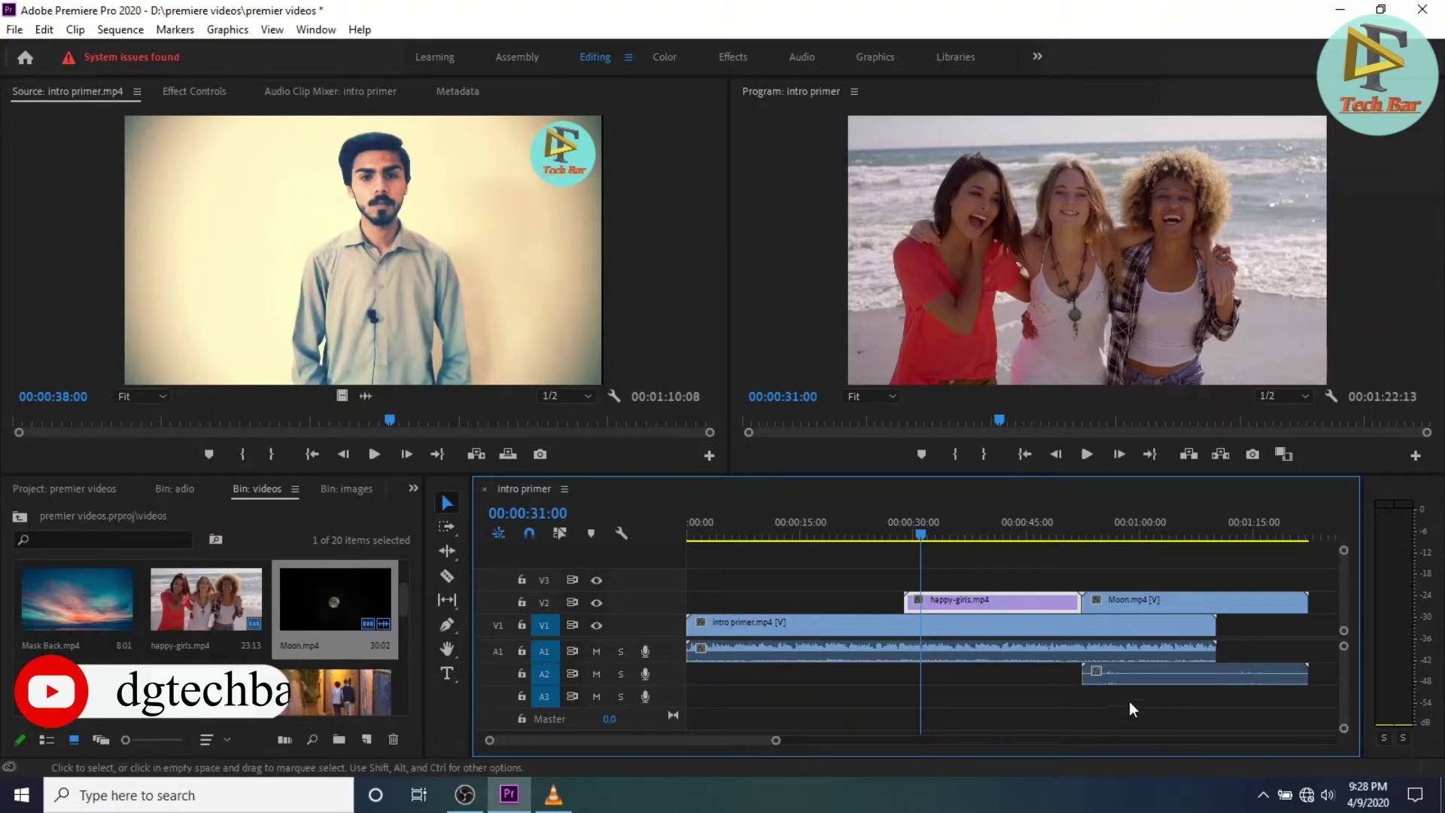
Minimize all timeline tracks, then expand all tracks to full height via Timeline Display Settings.
{"action": "left_click", "coordinate": [621, 531]}
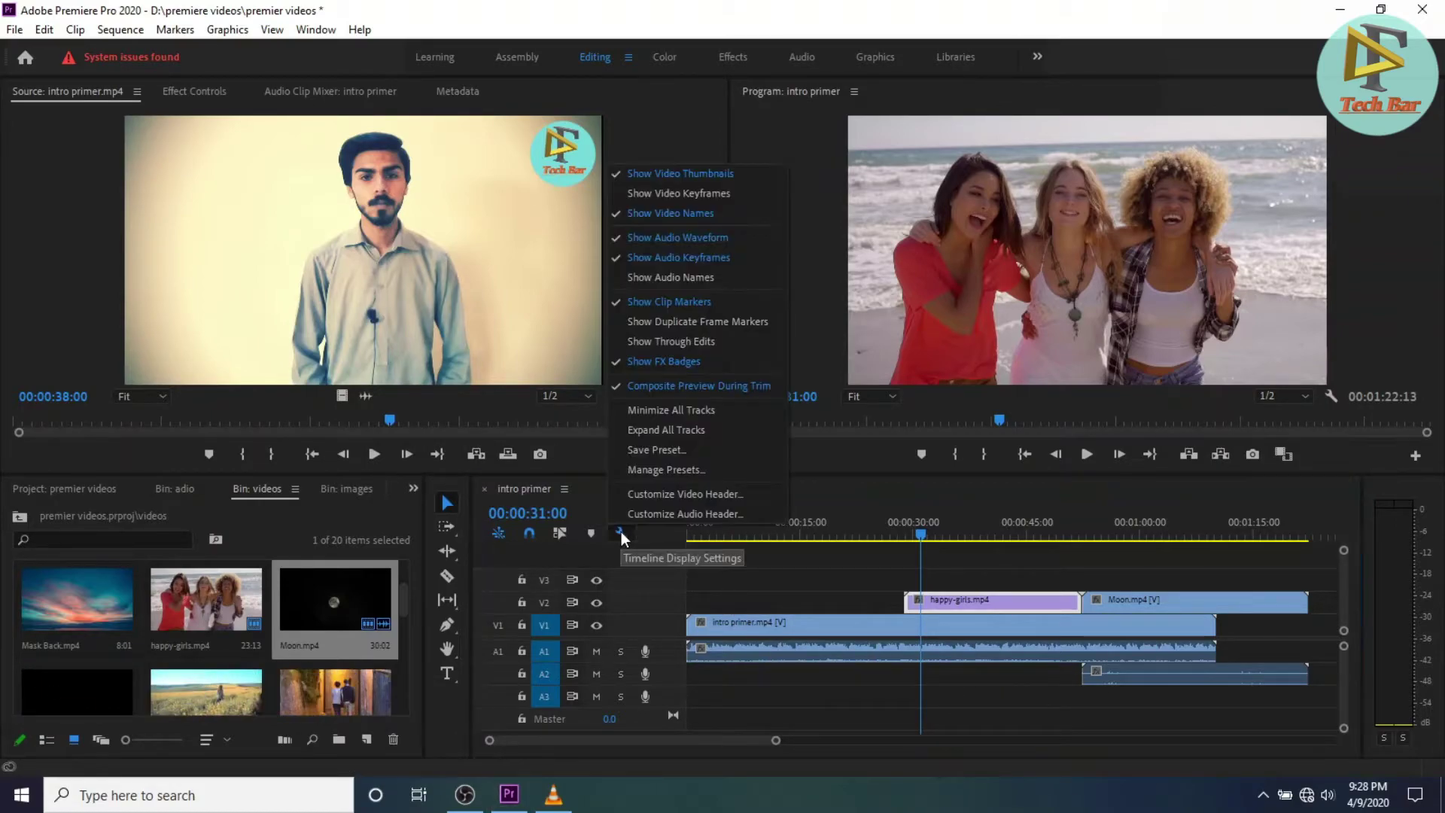
{"action": "left_click", "coordinate": [667, 417]}
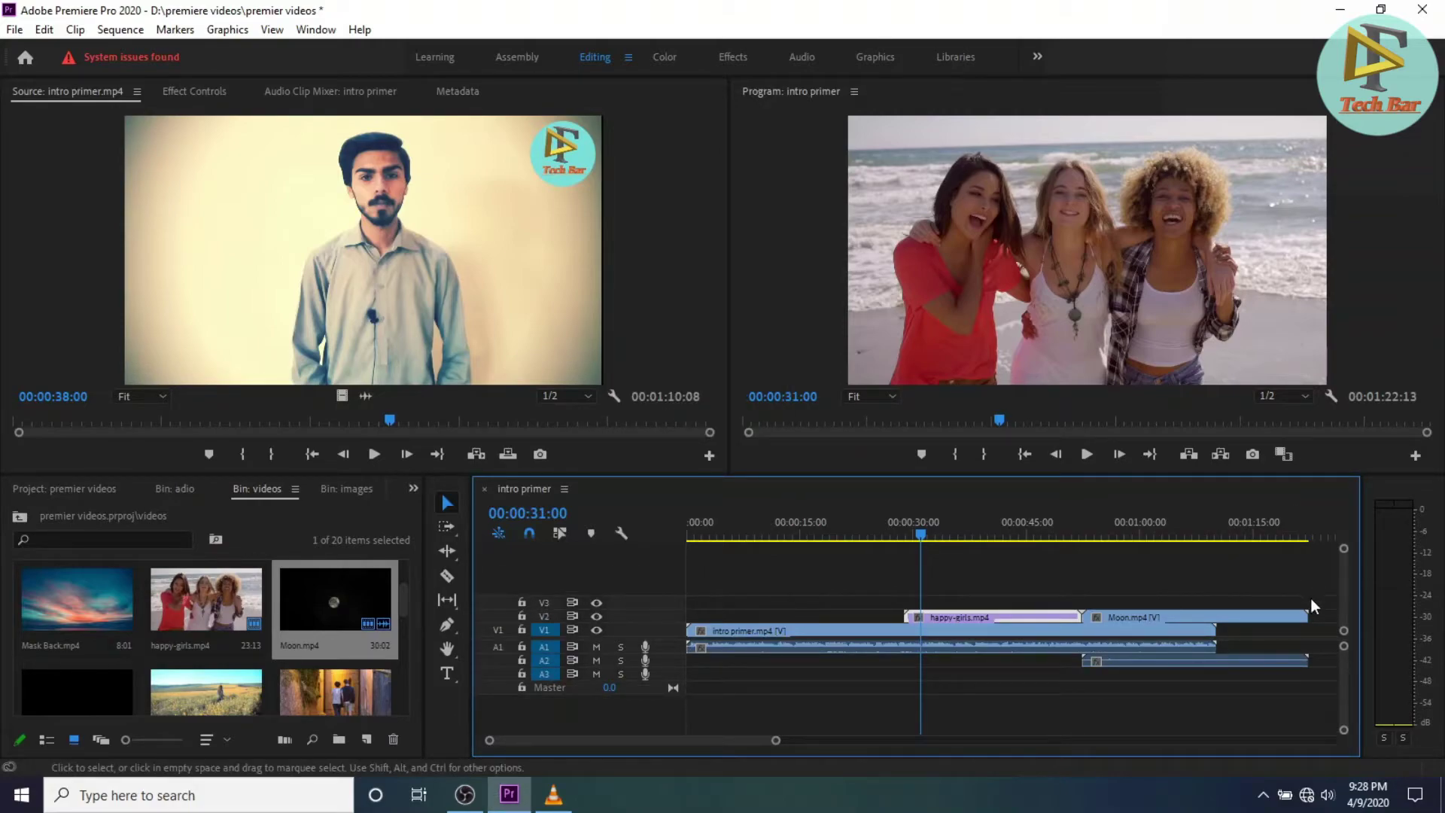
{"action": "left_click", "coordinate": [626, 530]}
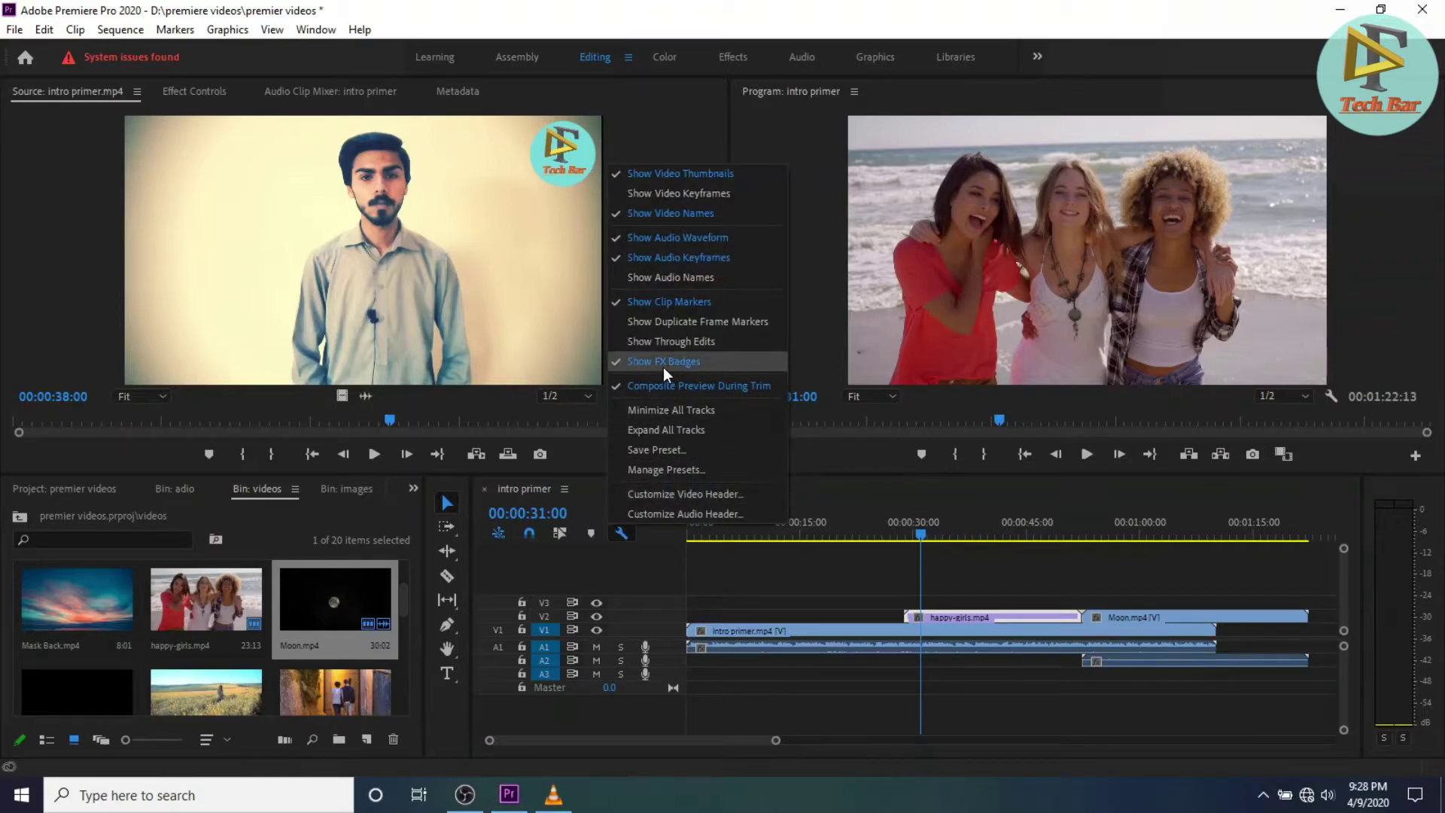
{"action": "left_click", "coordinate": [664, 433]}
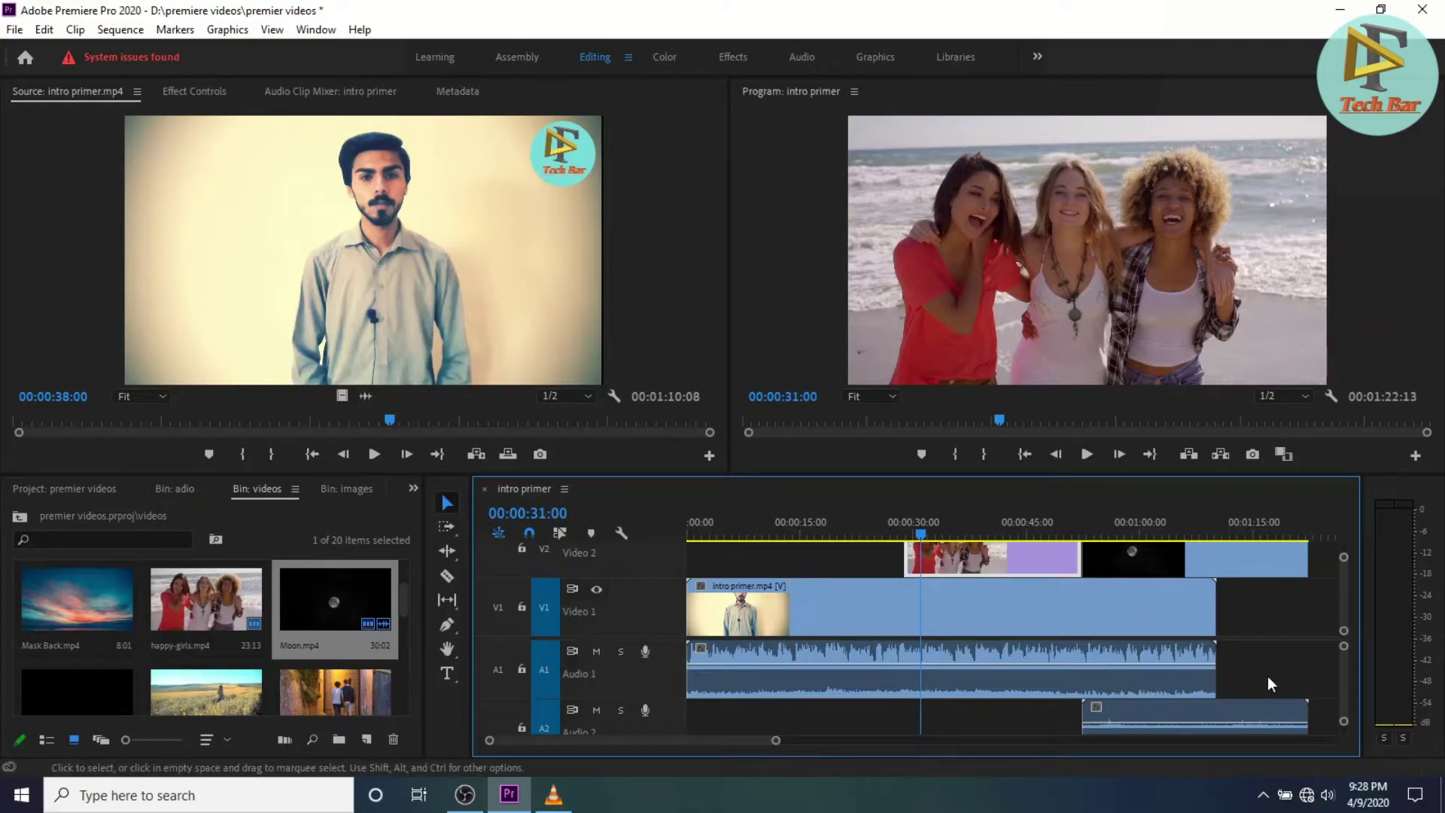
Scroll the video tracks into view and select the Razor Tool (C).
{"action": "scroll", "coordinate": [1343, 554], "scroll_direction": "up", "scroll_amount": 1}
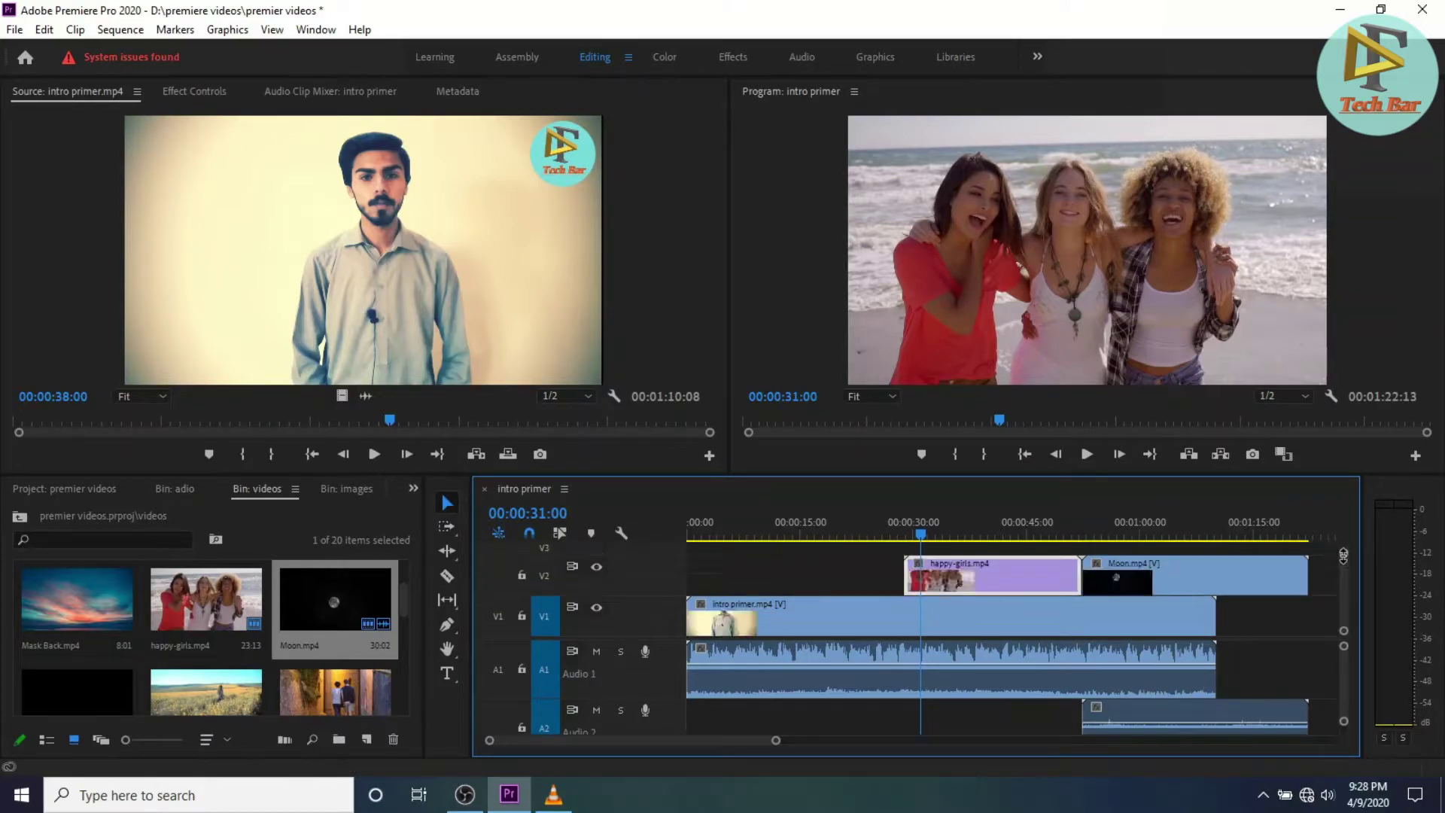
{"action": "left_click_drag", "start_coordinate": [1343, 555], "coordinate": [1345, 544]}
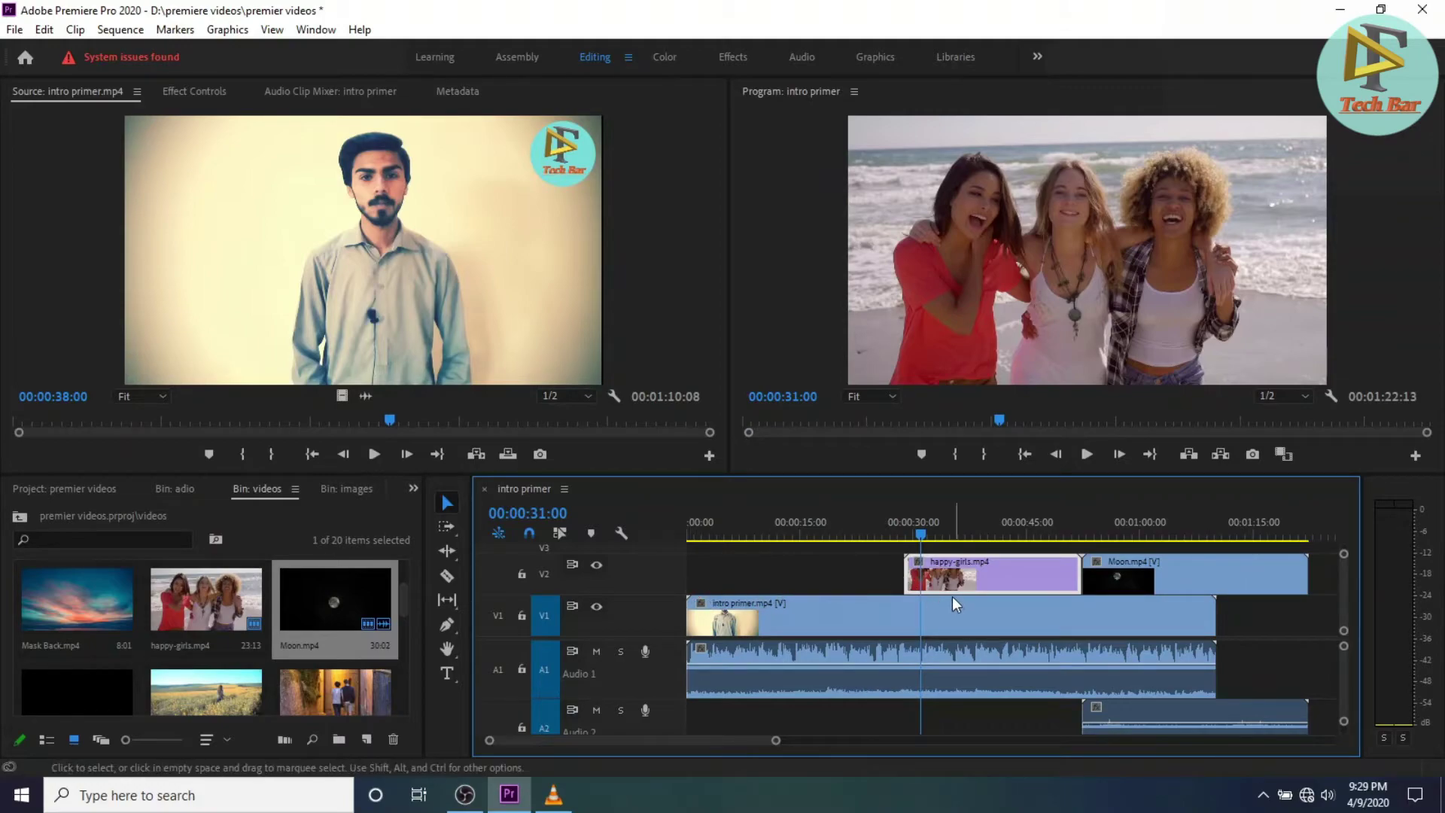
{"action": "left_click", "coordinate": [447, 573]}
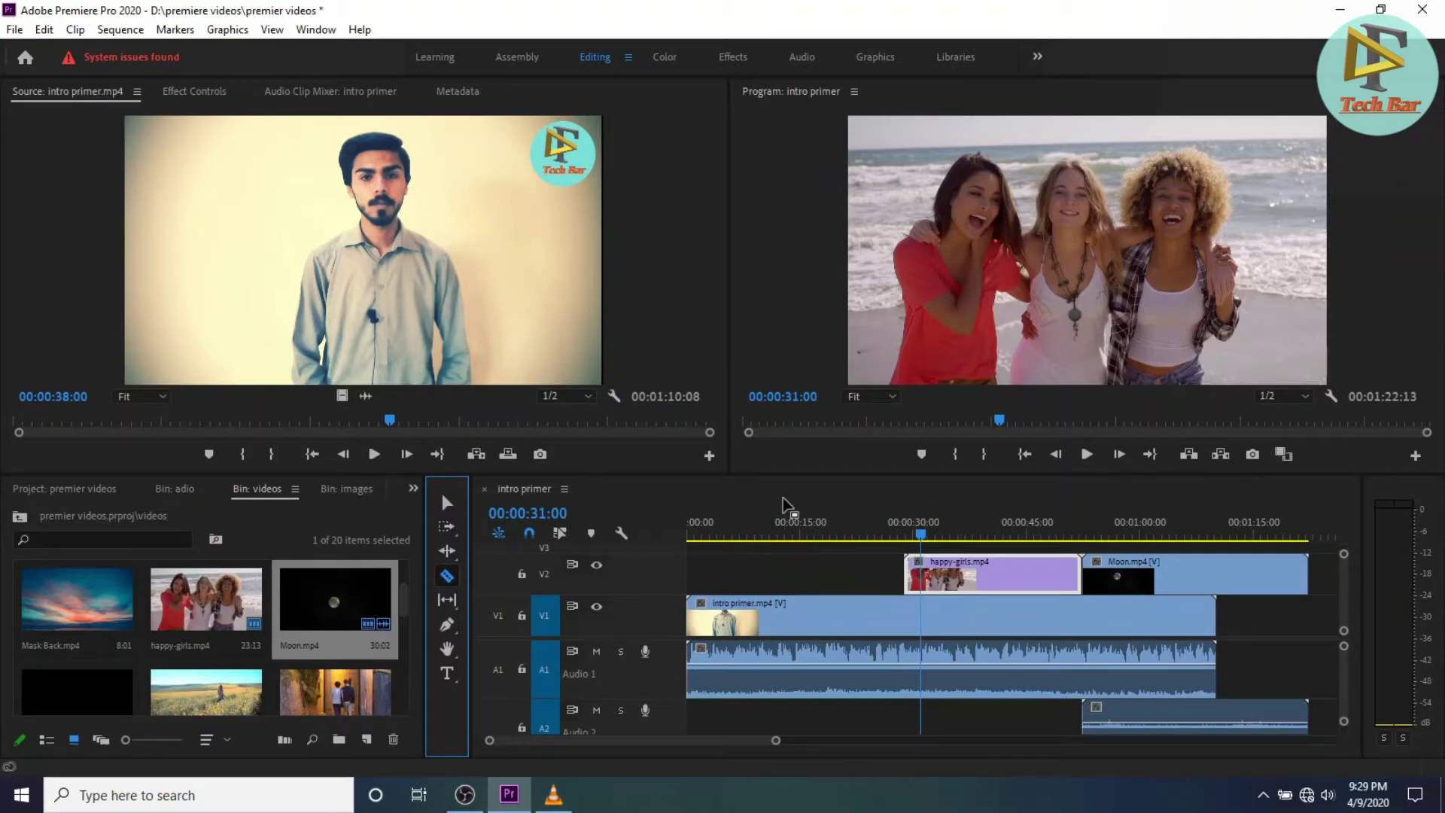
Maximize the Timeline with `, then switch from the Razor back to the Selection tool.
{"action": "key", "text": "grave"}
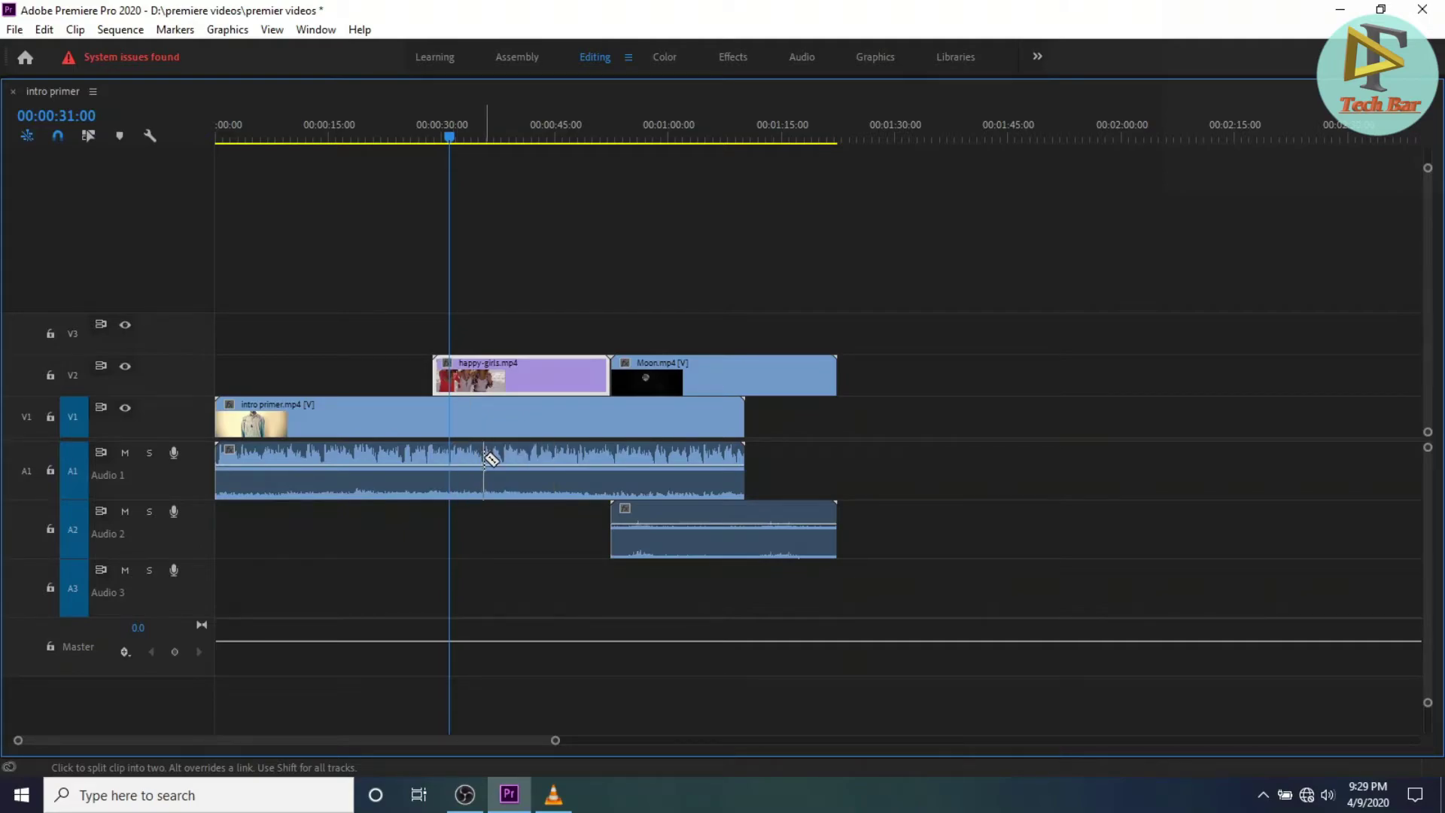
{"action": "left_click", "coordinate": [60, 137]}
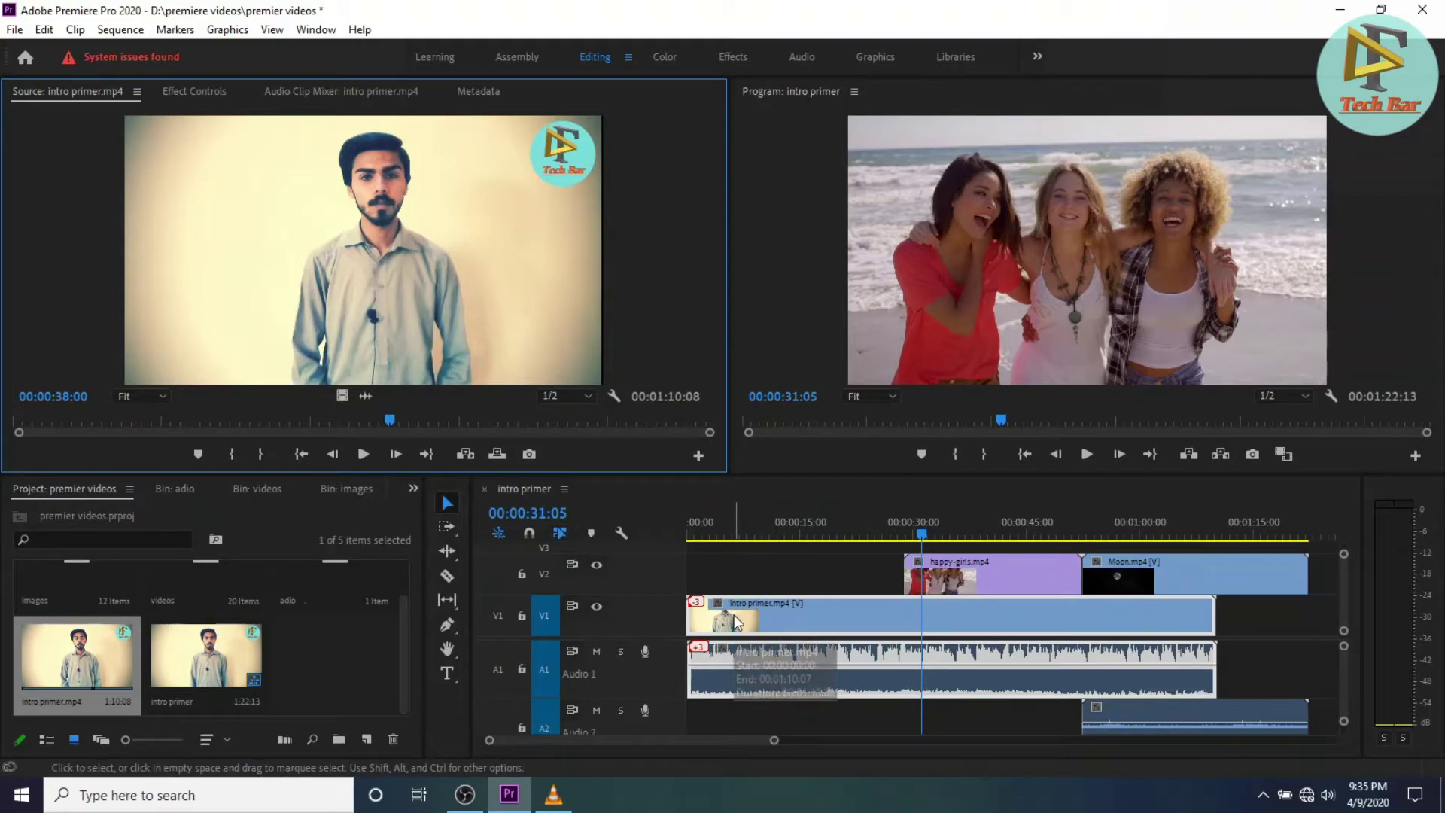
{"action": "mouse_move", "coordinate": [736, 621]}
{"action": "left_mouse_down"}
{"action": "mouse_move", "coordinate": [776, 617]}
{"action": "mouse_move", "coordinate": [707, 613]}
{"action": "left_mouse_up"}
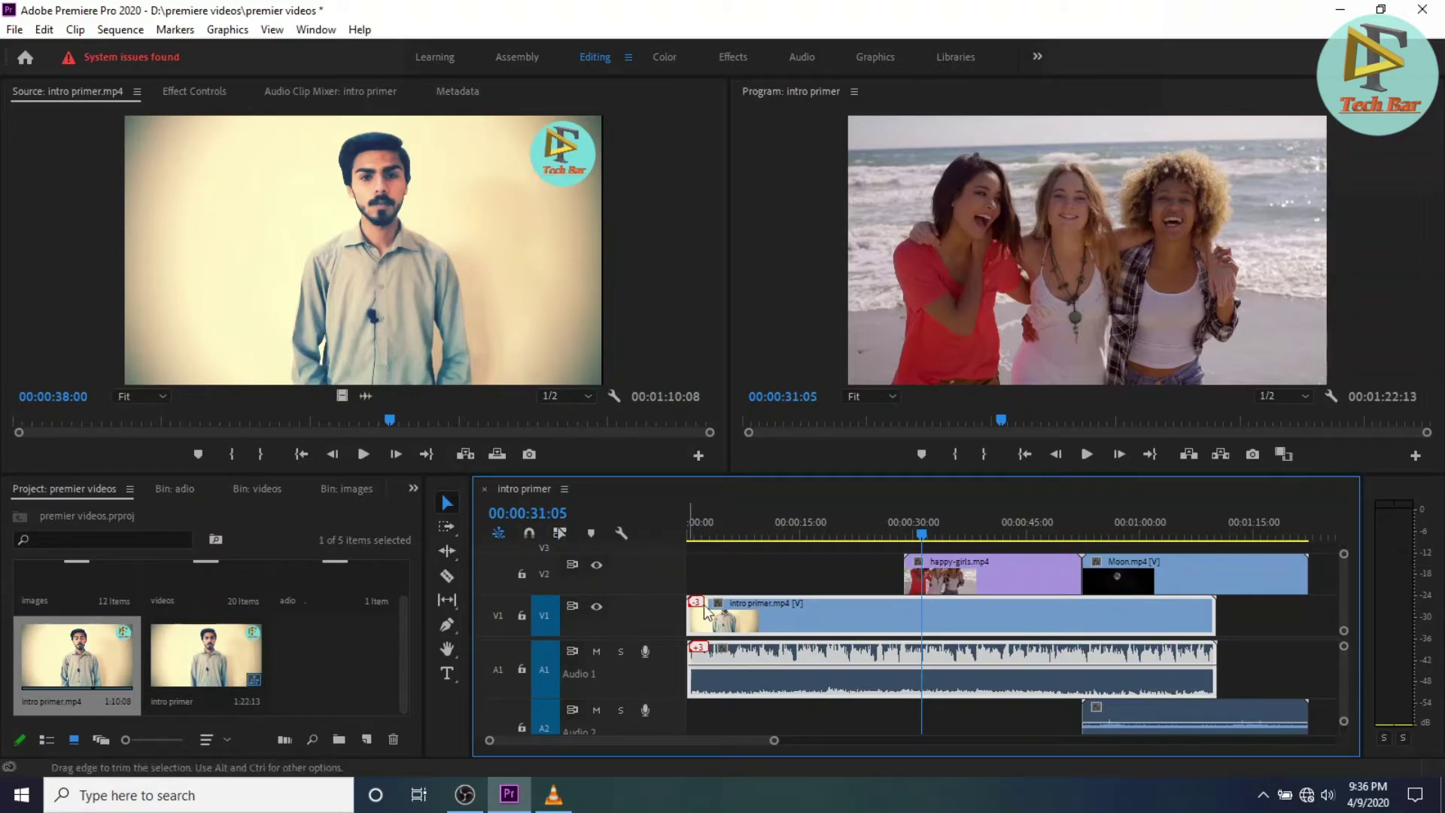
{"action": "left_click", "coordinate": [1232, 667]}
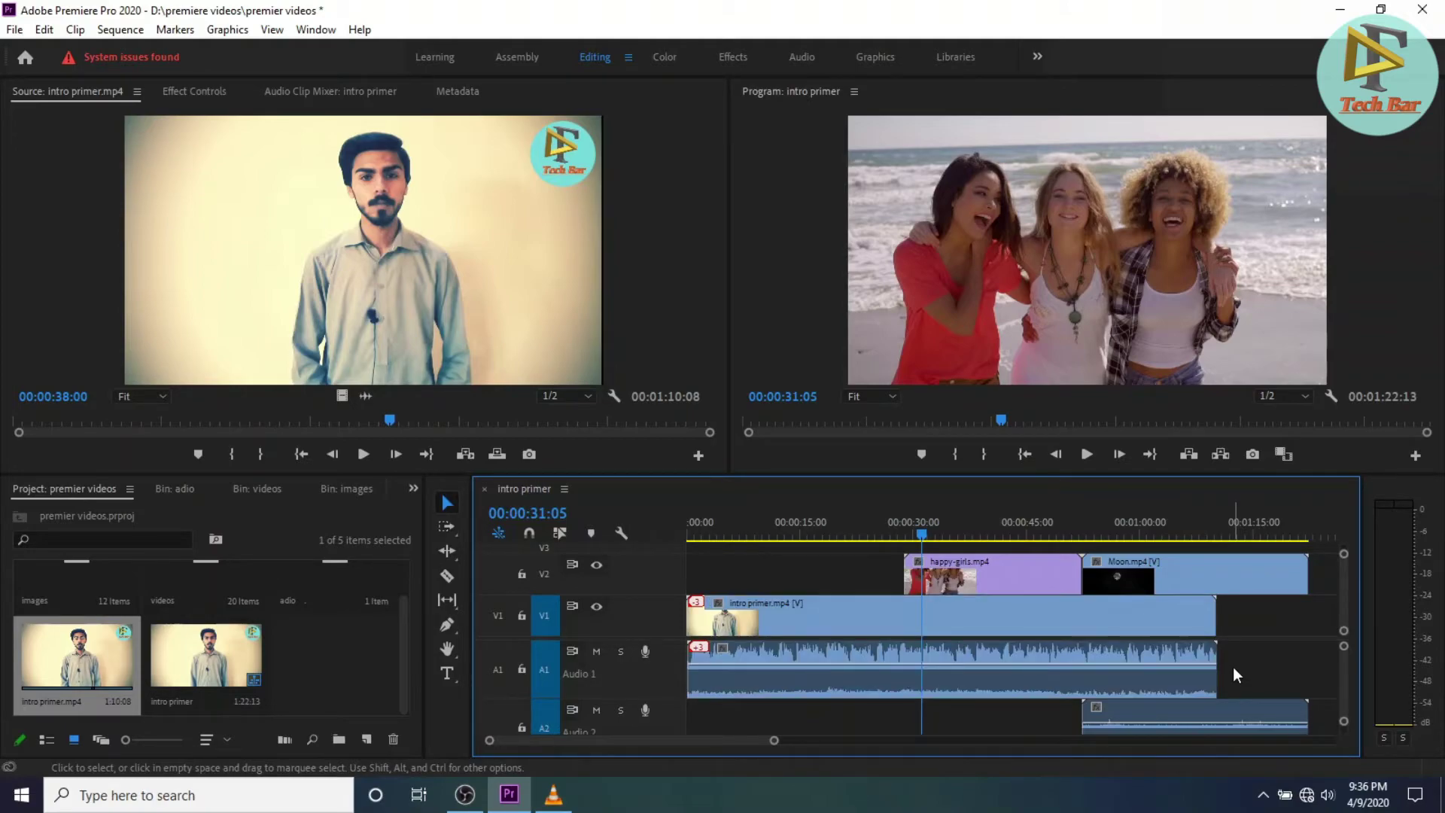
{"action": "left_click", "coordinate": [825, 617]}
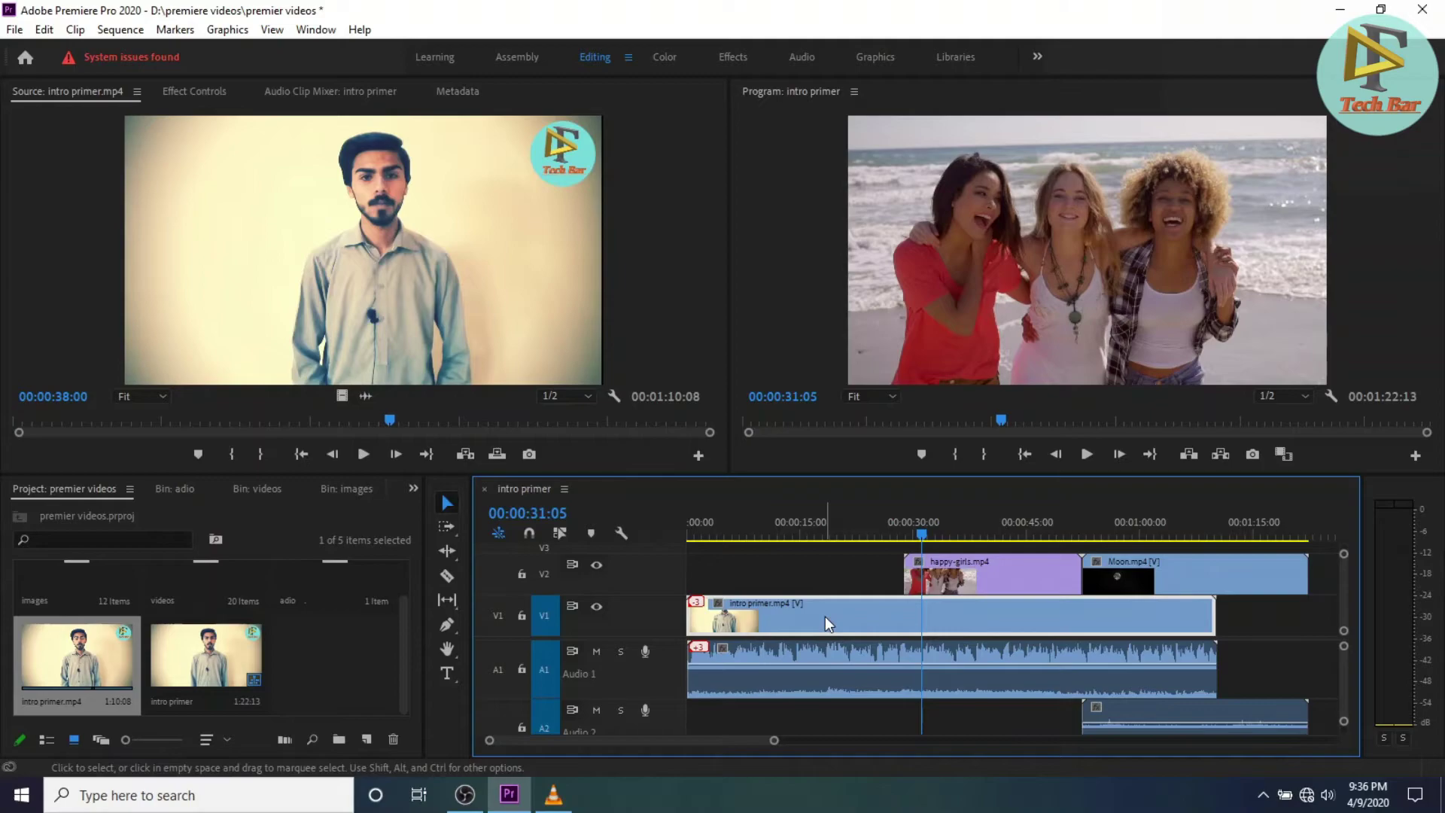
{"action": "left_click_drag", "start_coordinate": [825, 616], "coordinate": [978, 625]}
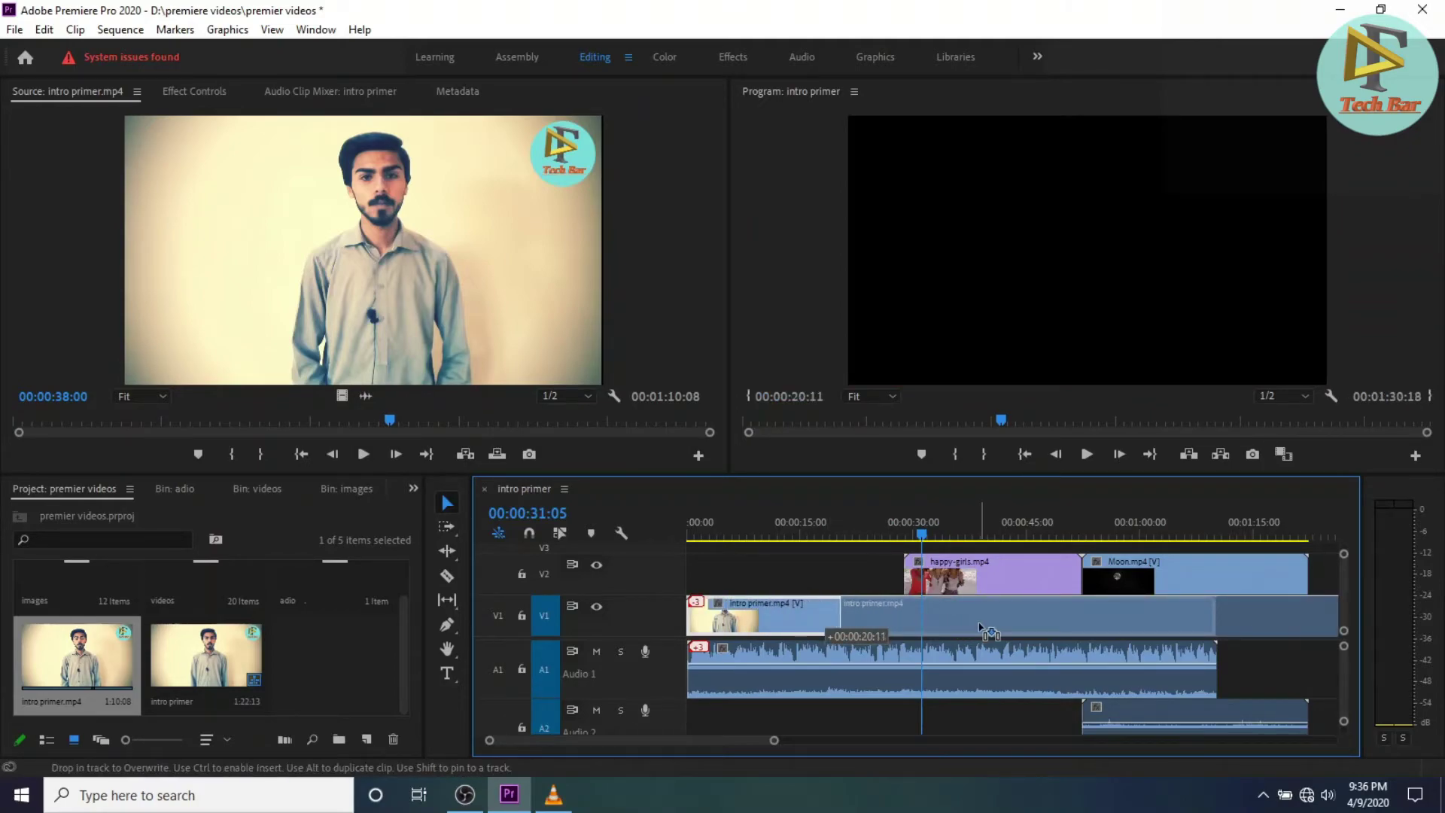
{"action": "mouse_move", "coordinate": [986, 630]}
{"action": "left_mouse_down"}
{"action": "mouse_move", "coordinate": [790, 622]}
{"action": "mouse_move", "coordinate": [727, 660]}
{"action": "left_mouse_up"}
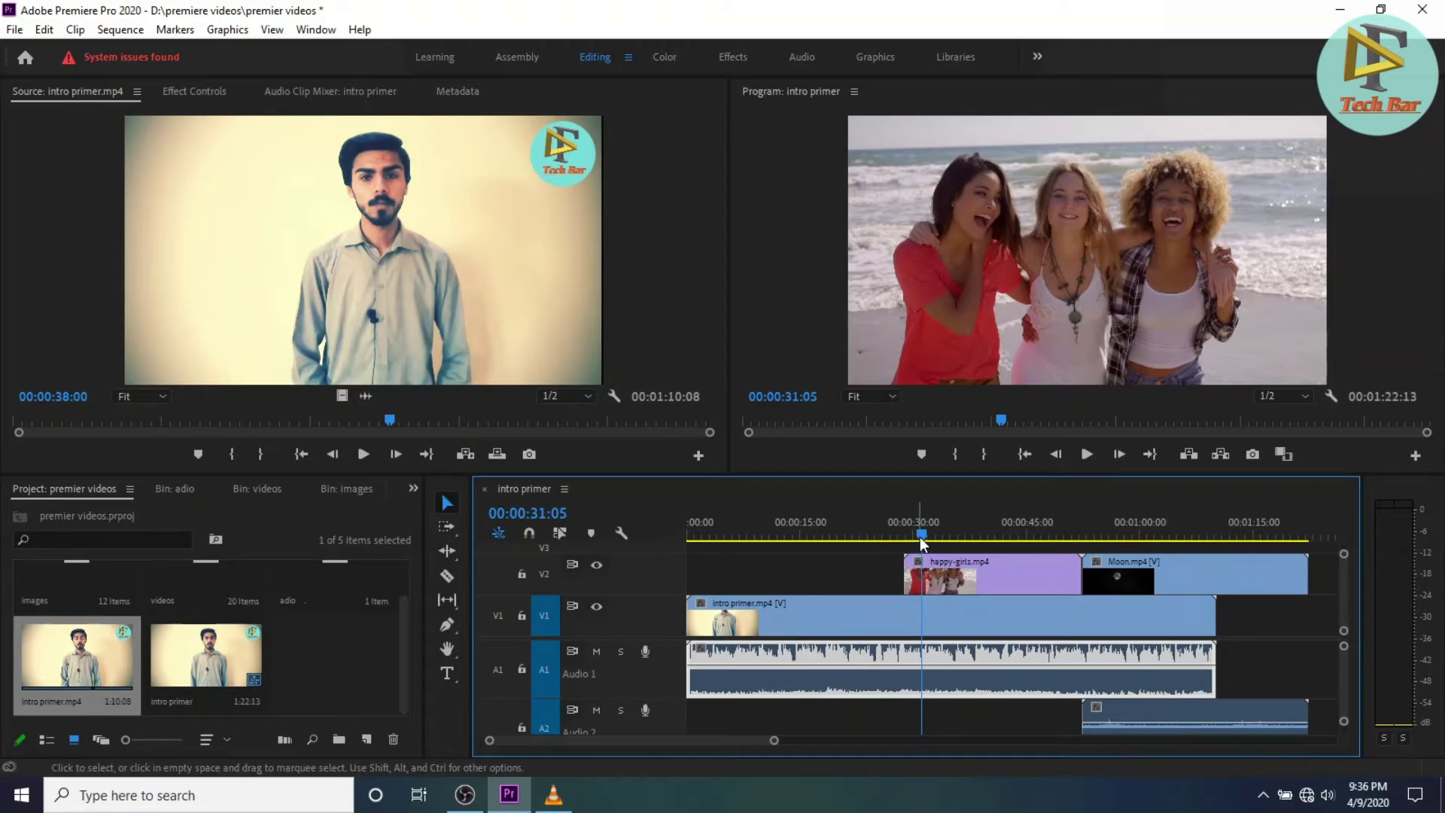
Add clip markers at 00:00:31:05 and at about 00:00:40 on intro primer.mp4.
{"action": "left_click", "coordinate": [591, 533]}
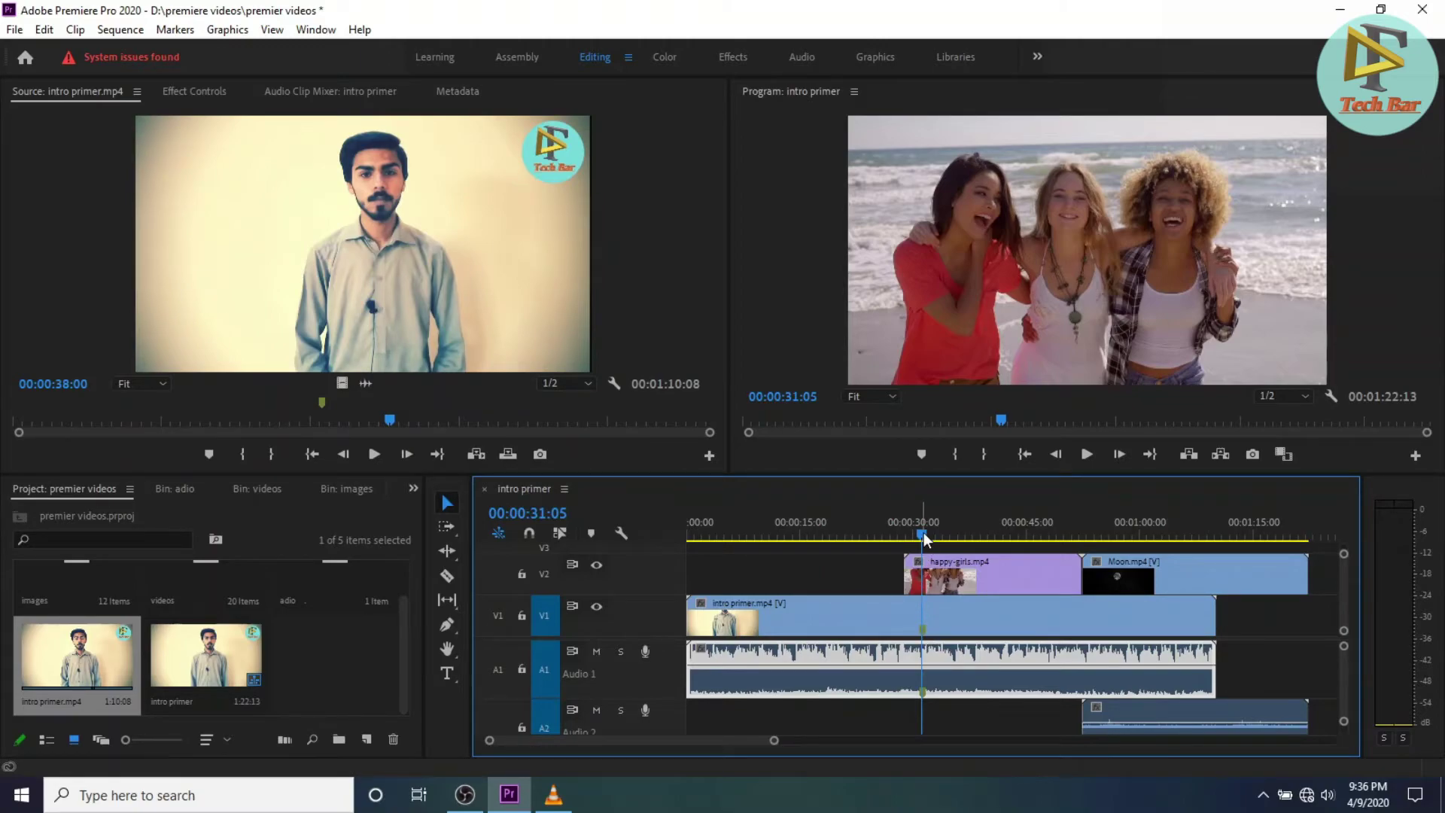
{"action": "left_click_drag", "start_coordinate": [924, 531], "coordinate": [992, 535]}
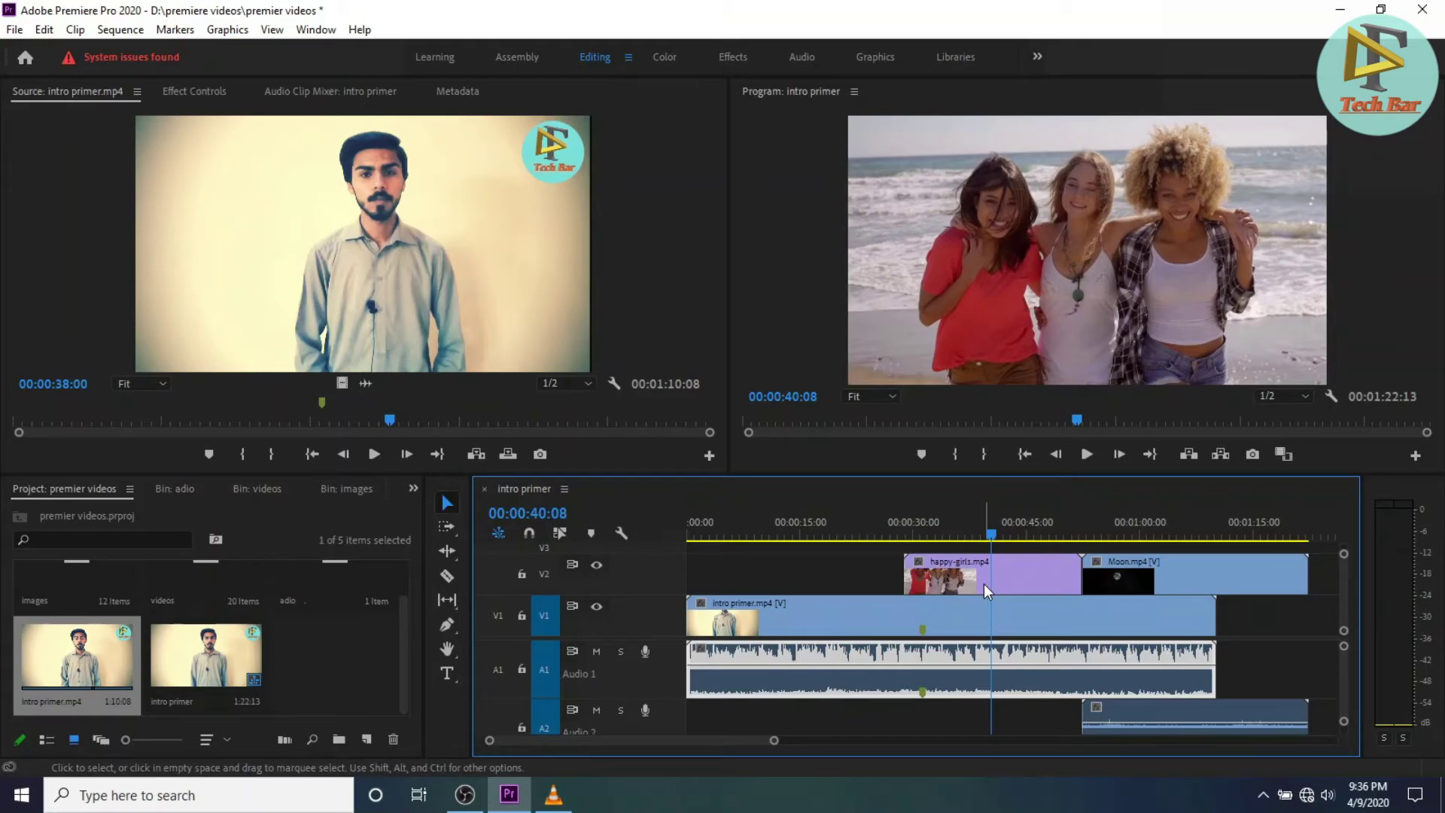
{"action": "left_click", "coordinate": [594, 527]}
Select the happy-girls clip, then the intro primer clip, then happy-girls again.
{"action": "left_click", "coordinate": [924, 584]}
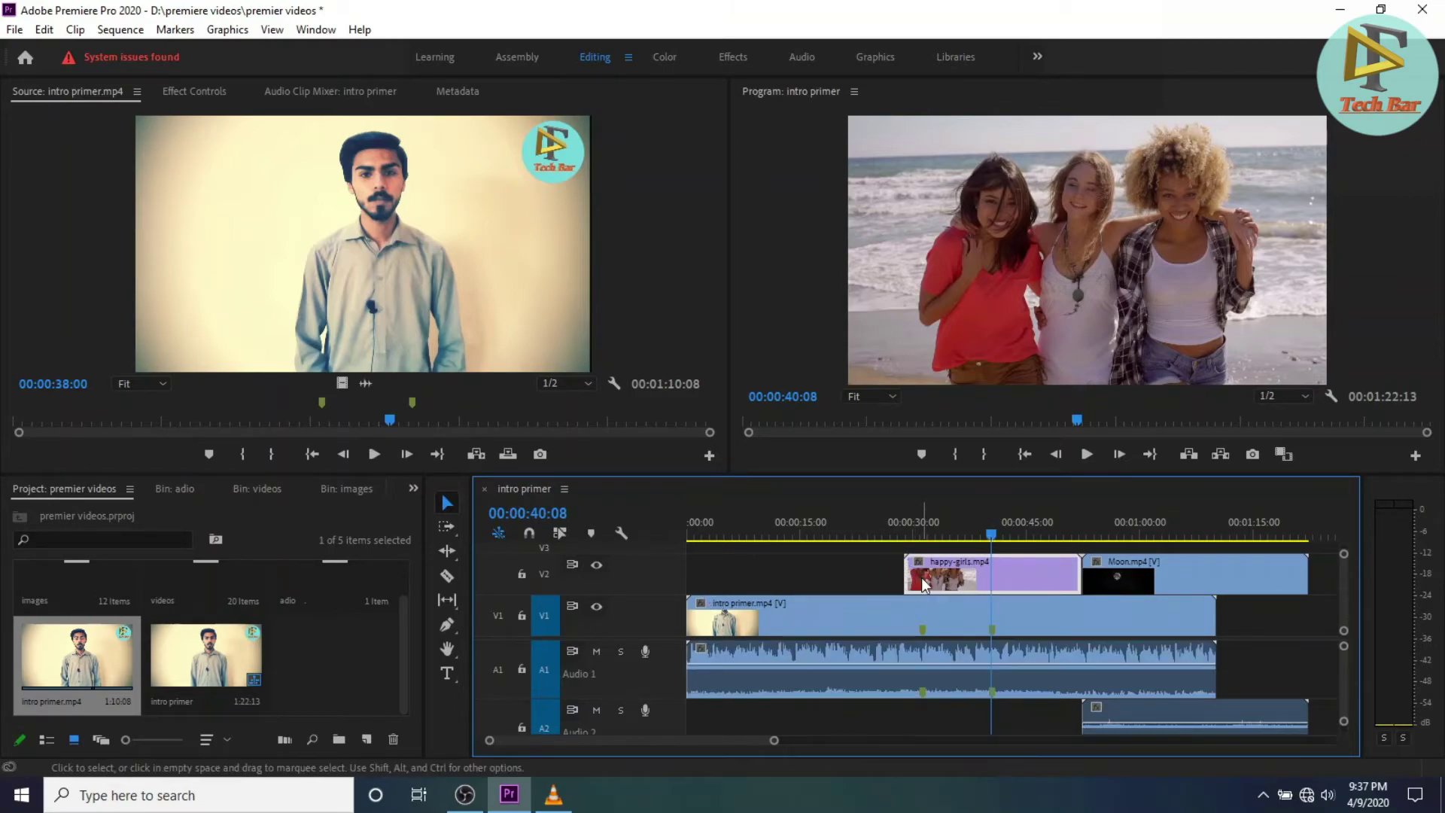
{"action": "left_click", "coordinate": [799, 611]}
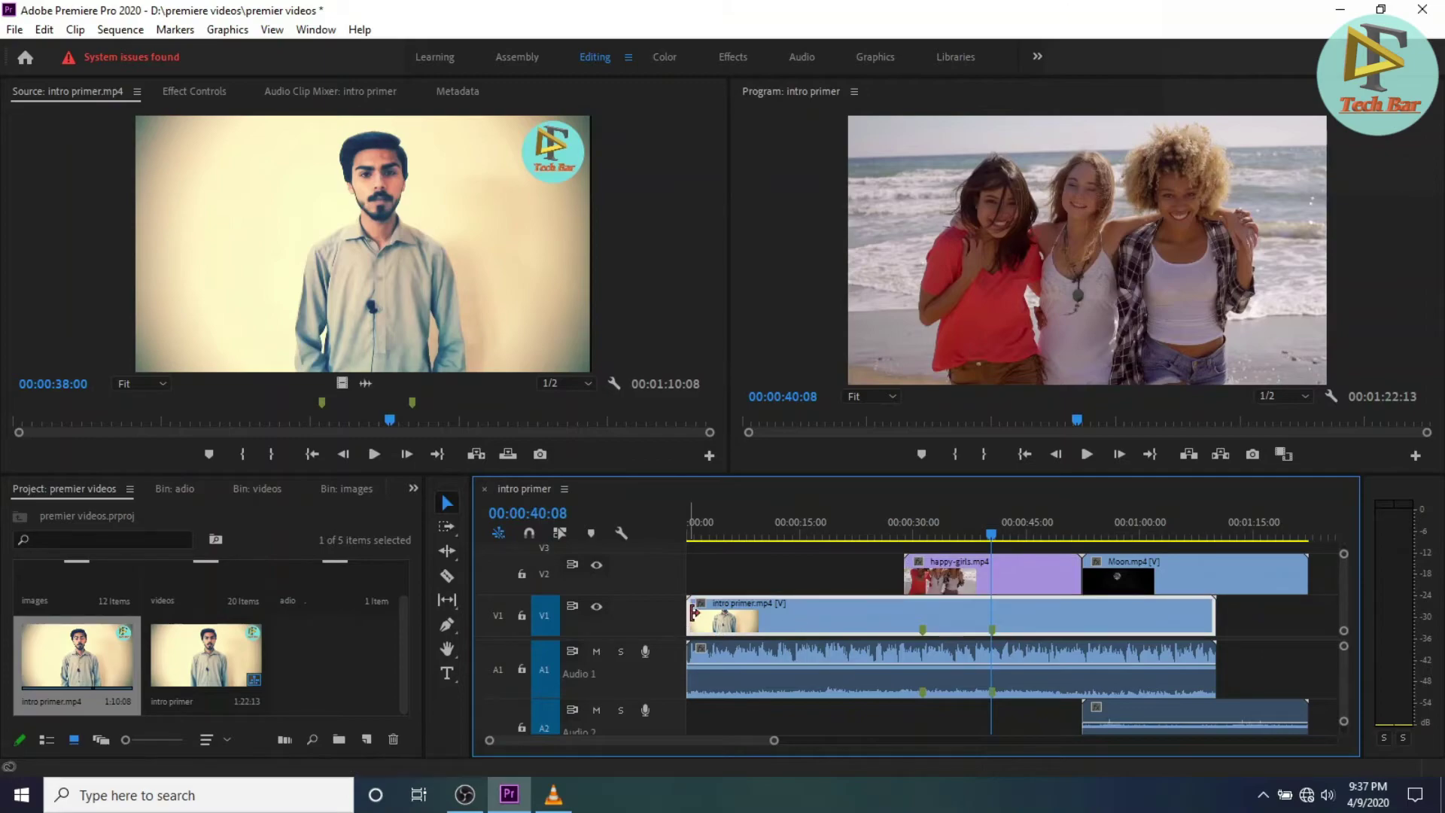
{"action": "left_click", "coordinate": [924, 575]}
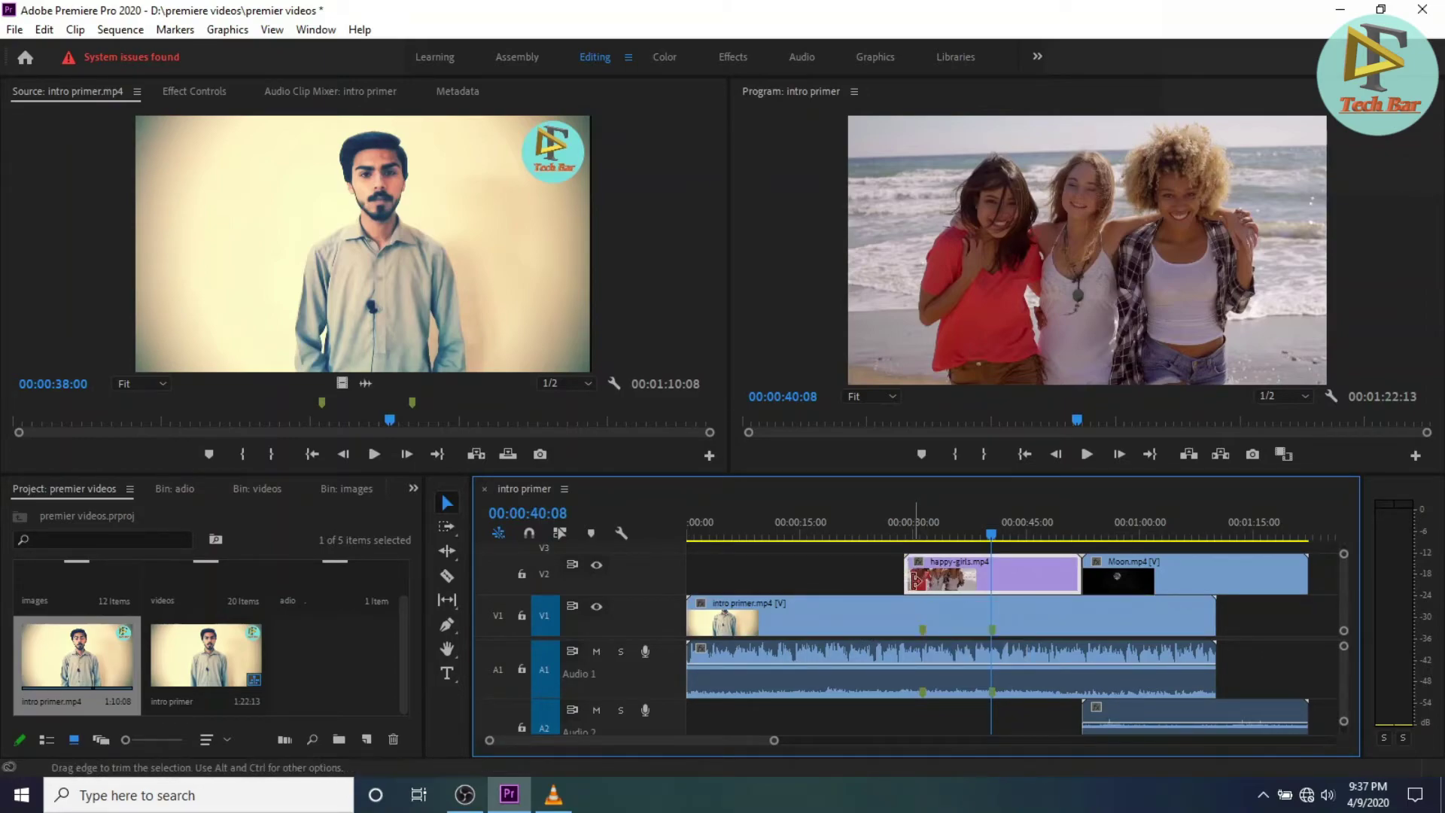
Turn V2 Track Output off, move the playhead to 00:00:36:06, and turn V2 output back on.
{"action": "left_click", "coordinate": [595, 565]}
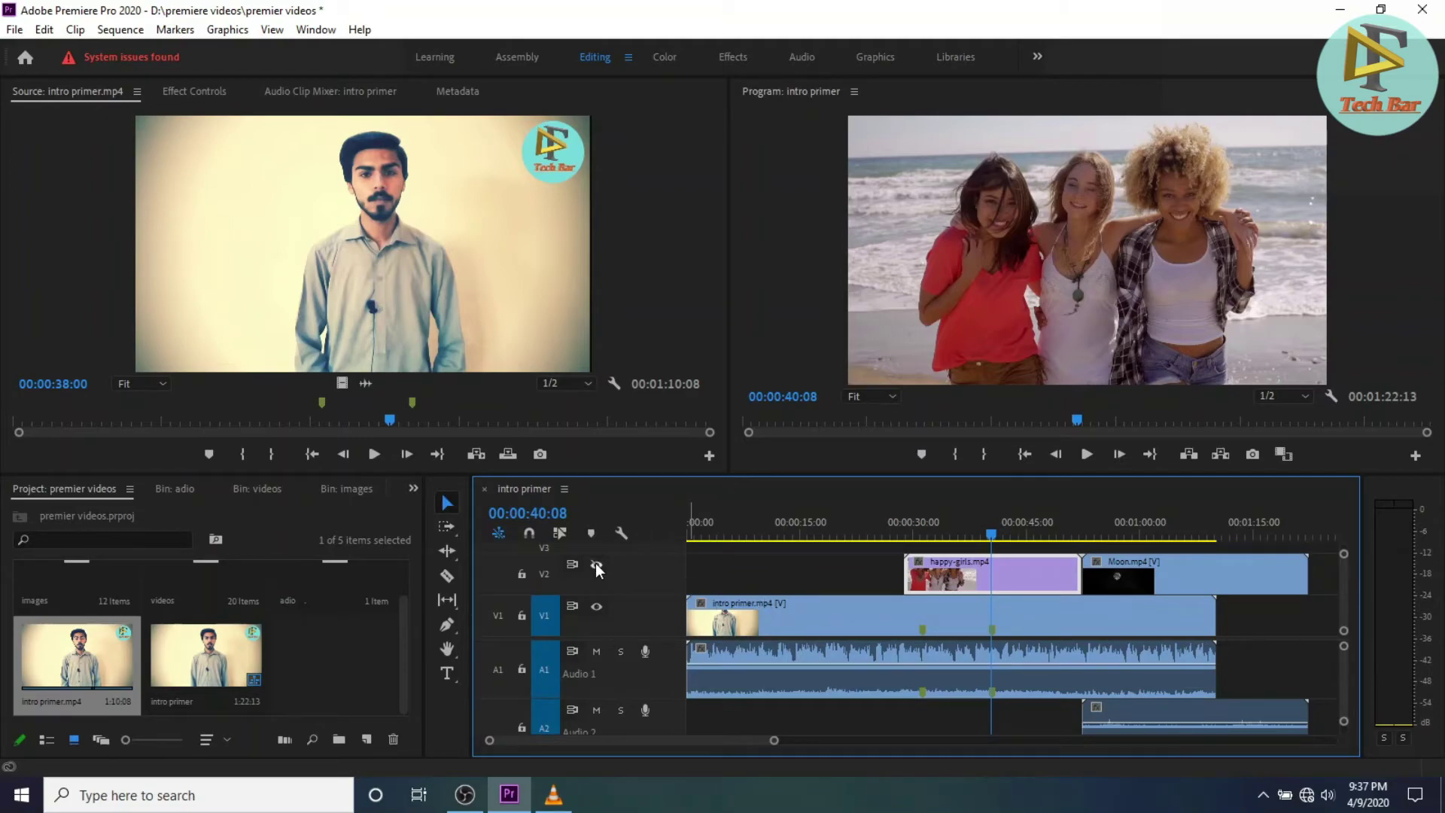
{"action": "left_click_drag", "start_coordinate": [988, 584], "coordinate": [961, 573]}
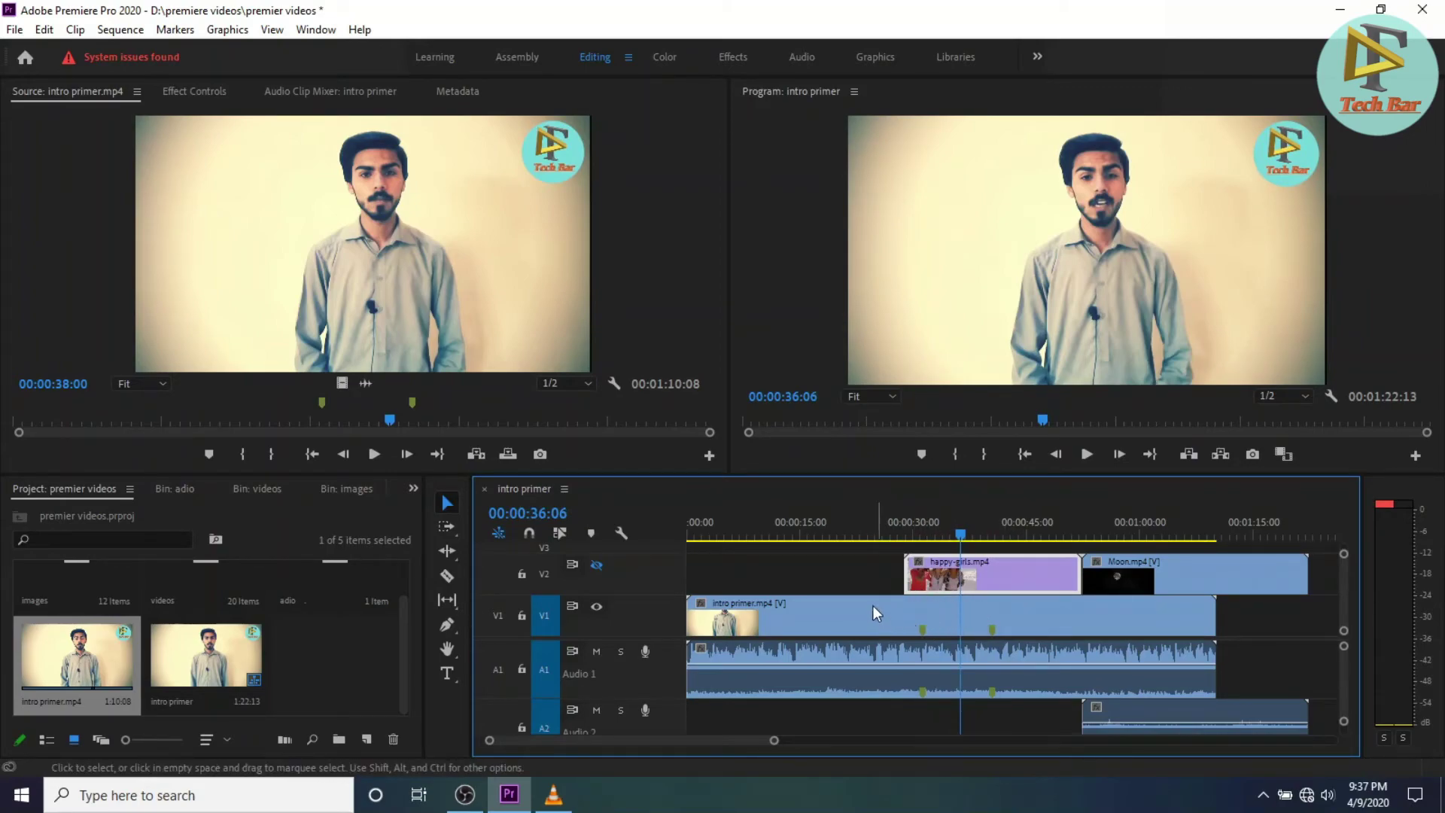
{"action": "left_click", "coordinate": [597, 564]}
Open the intro primer clip in the Source Monitor, then maximize the Timeline with `.
{"action": "double_click", "coordinate": [796, 618]}
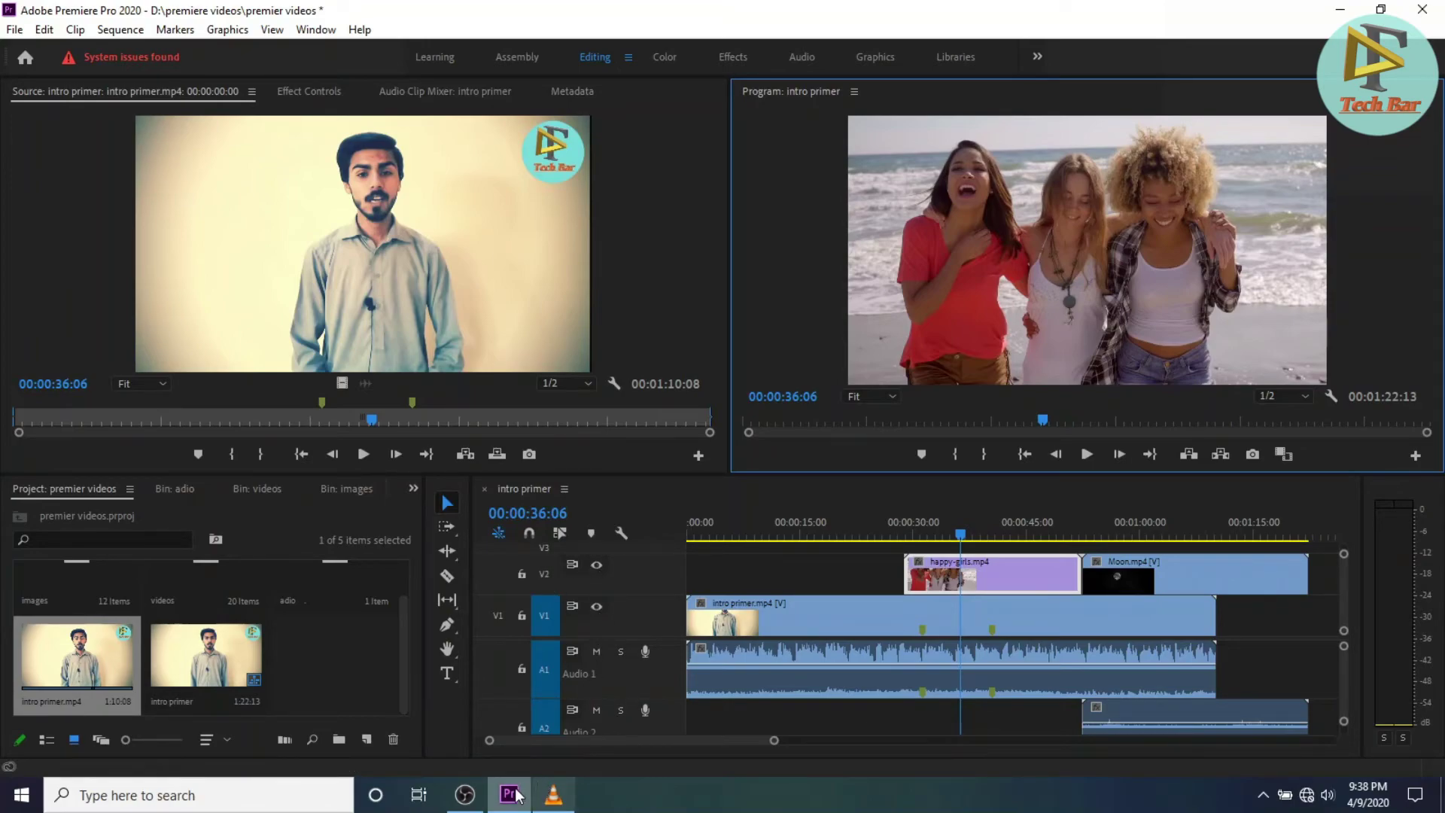
{"action": "left_click", "coordinate": [638, 507]}
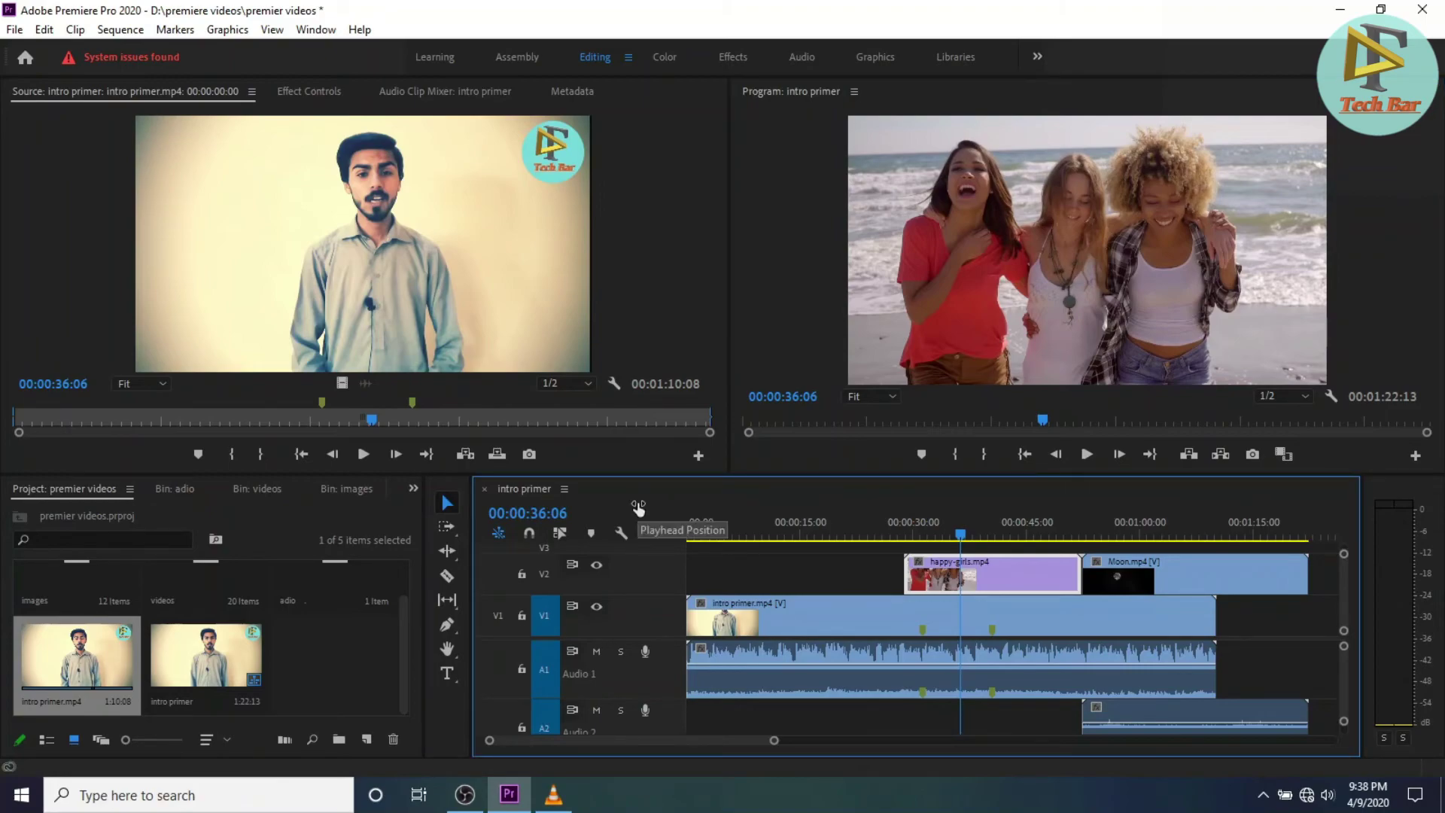
{"action": "key", "text": "grave"}
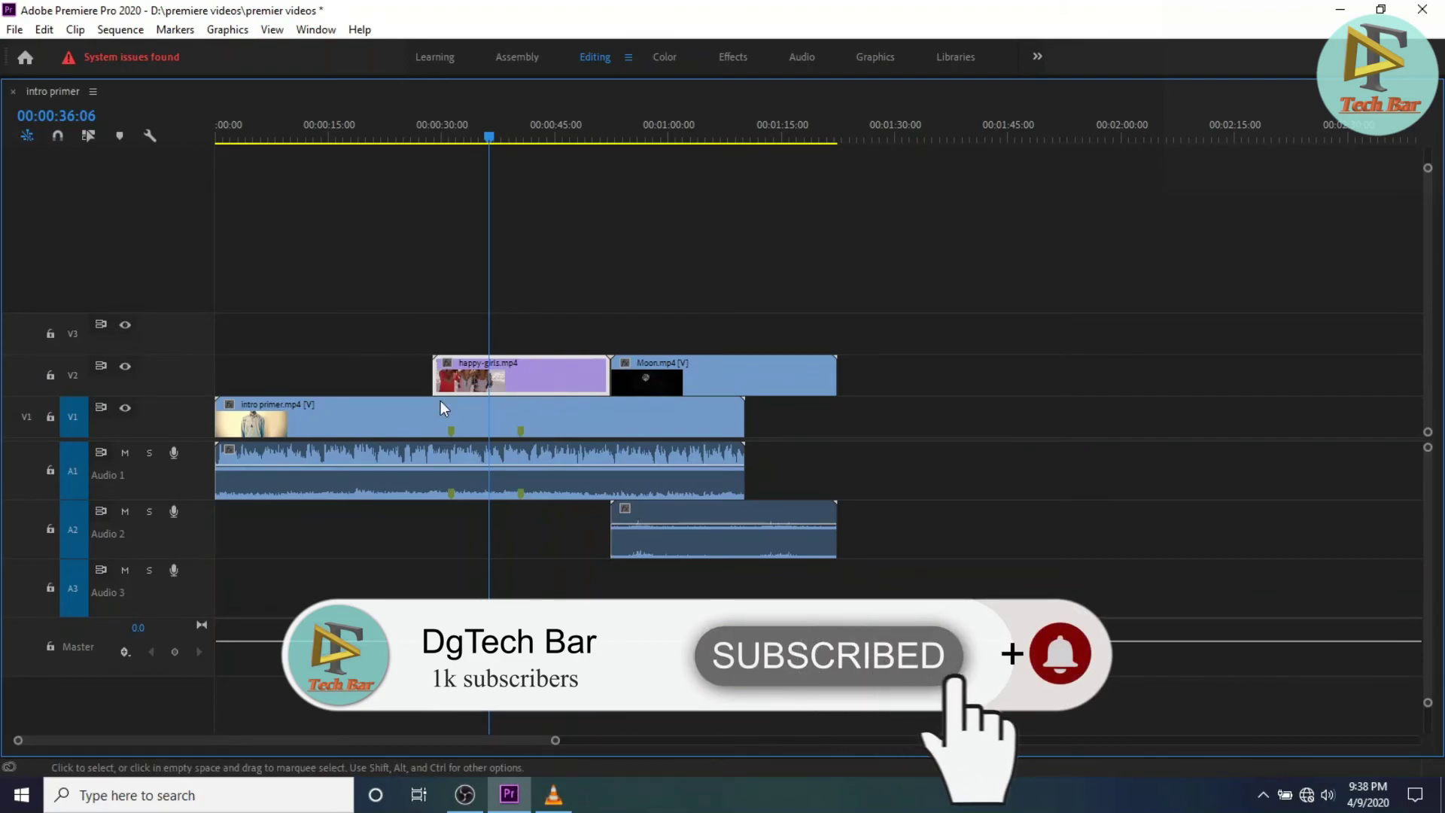
{"action": "left_click", "coordinate": [50, 374]}
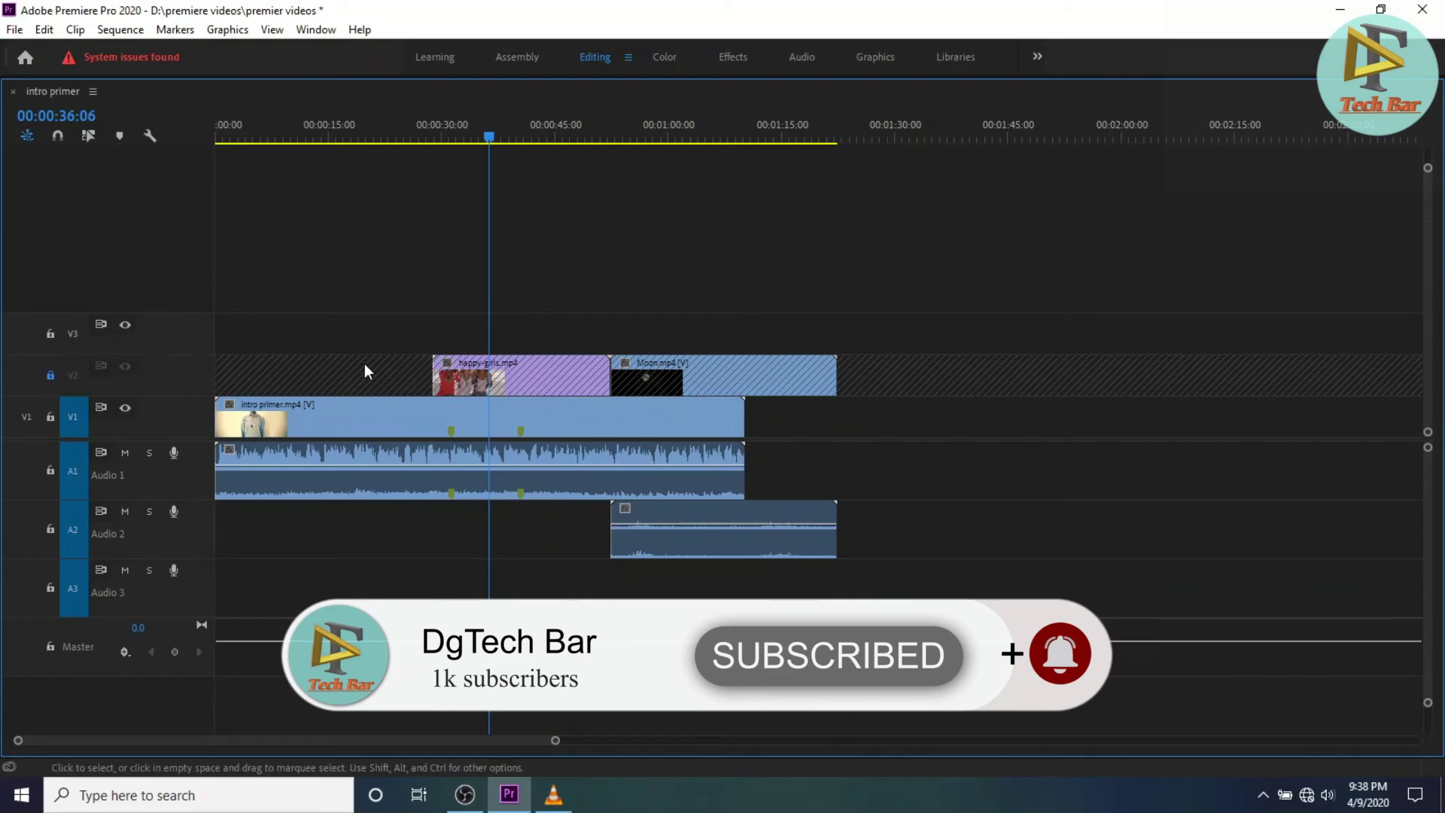
{"action": "left_click_drag", "start_coordinate": [418, 366], "coordinate": [682, 380]}
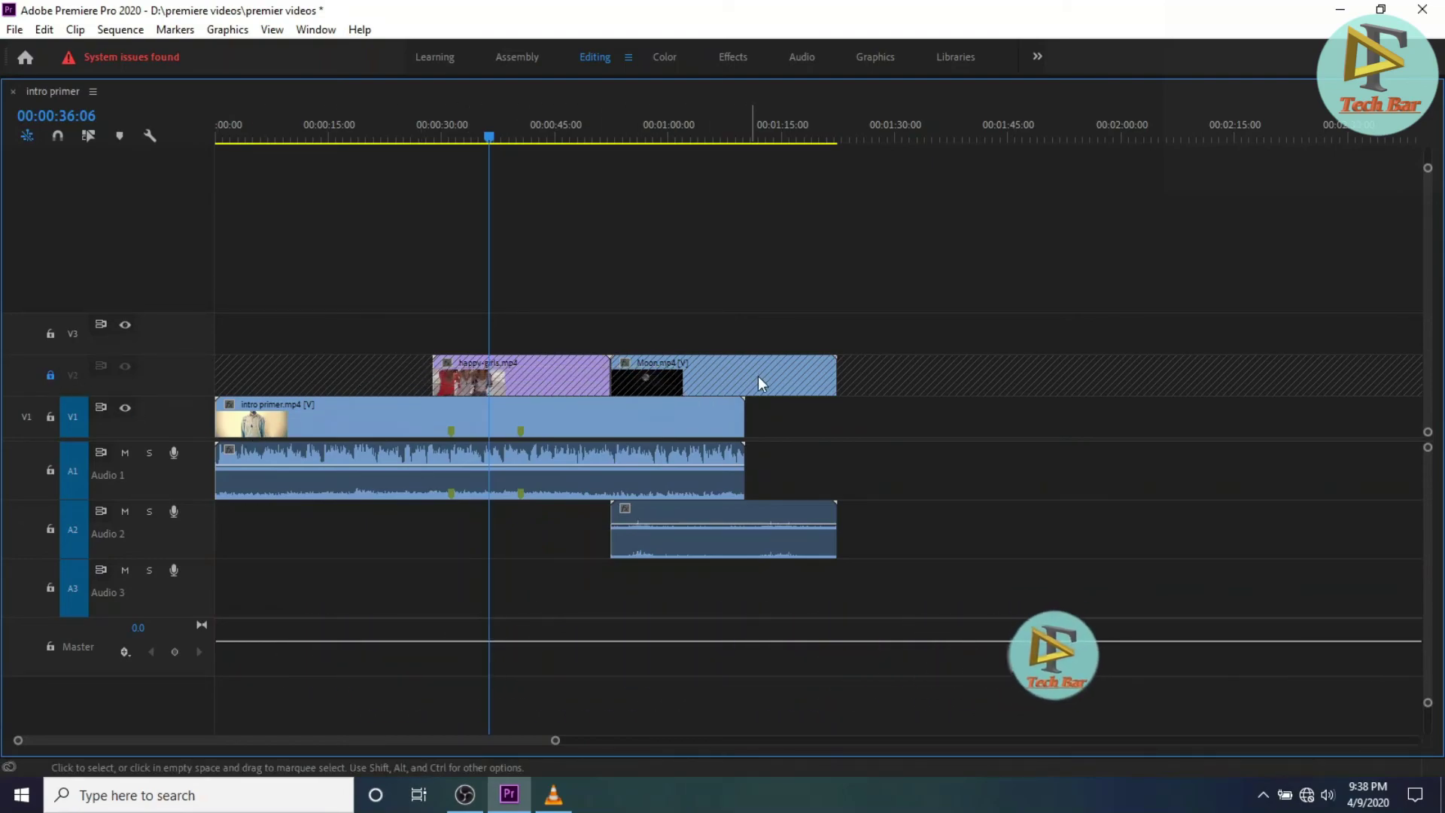
{"action": "left_click_drag", "start_coordinate": [335, 426], "coordinate": [280, 426]}
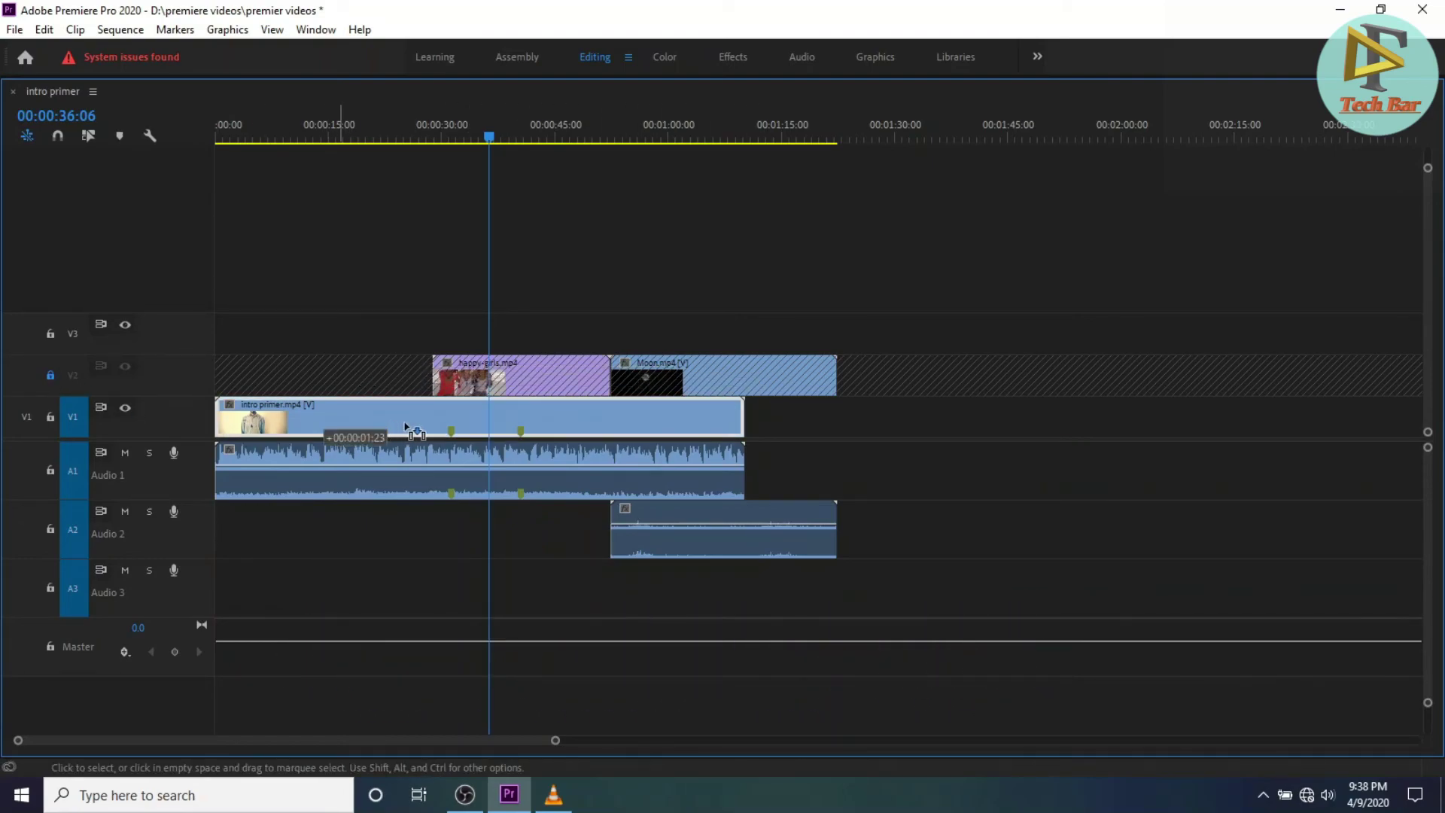
{"action": "left_click", "coordinate": [502, 384]}
{"action": "left_click_drag", "start_coordinate": [346, 365], "coordinate": [538, 366]}
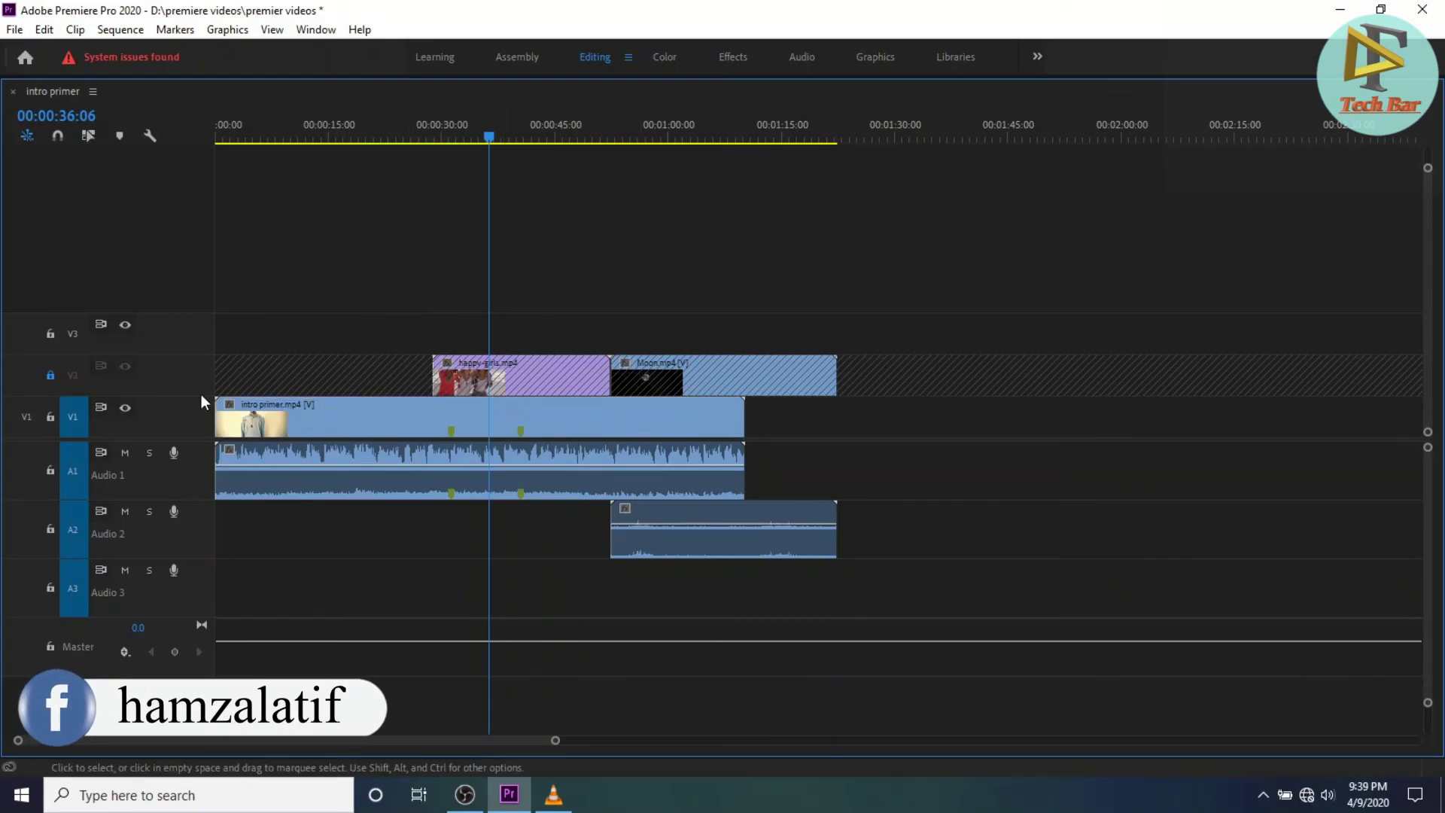
{"action": "left_click", "coordinate": [51, 374]}
{"action": "mouse_move", "coordinate": [478, 376]}
{"action": "left_mouse_down"}
{"action": "mouse_move", "coordinate": [495, 376]}
{"action": "mouse_move", "coordinate": [482, 376]}
{"action": "left_mouse_up"}
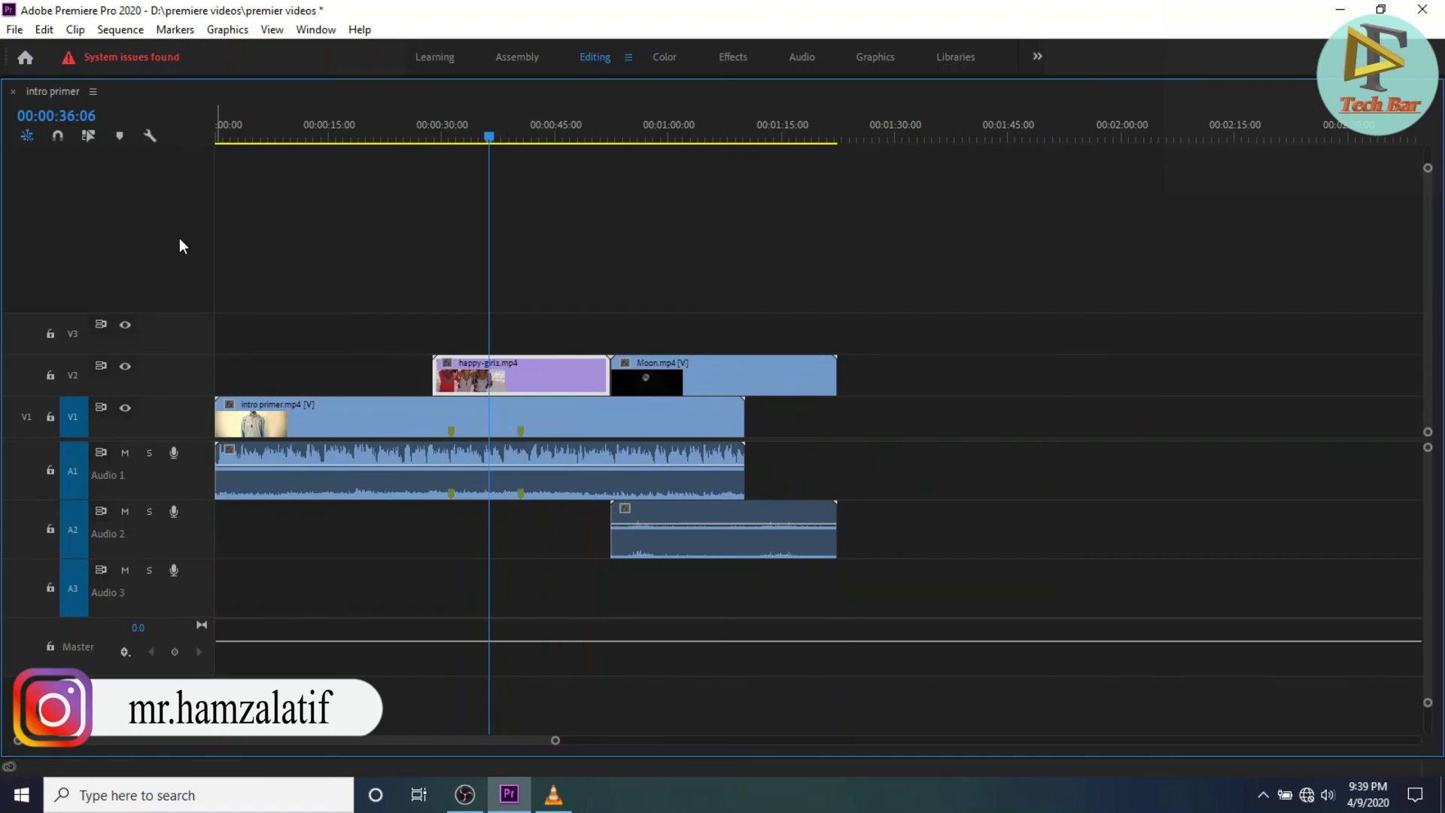
{"action": "key", "text": "grave"}
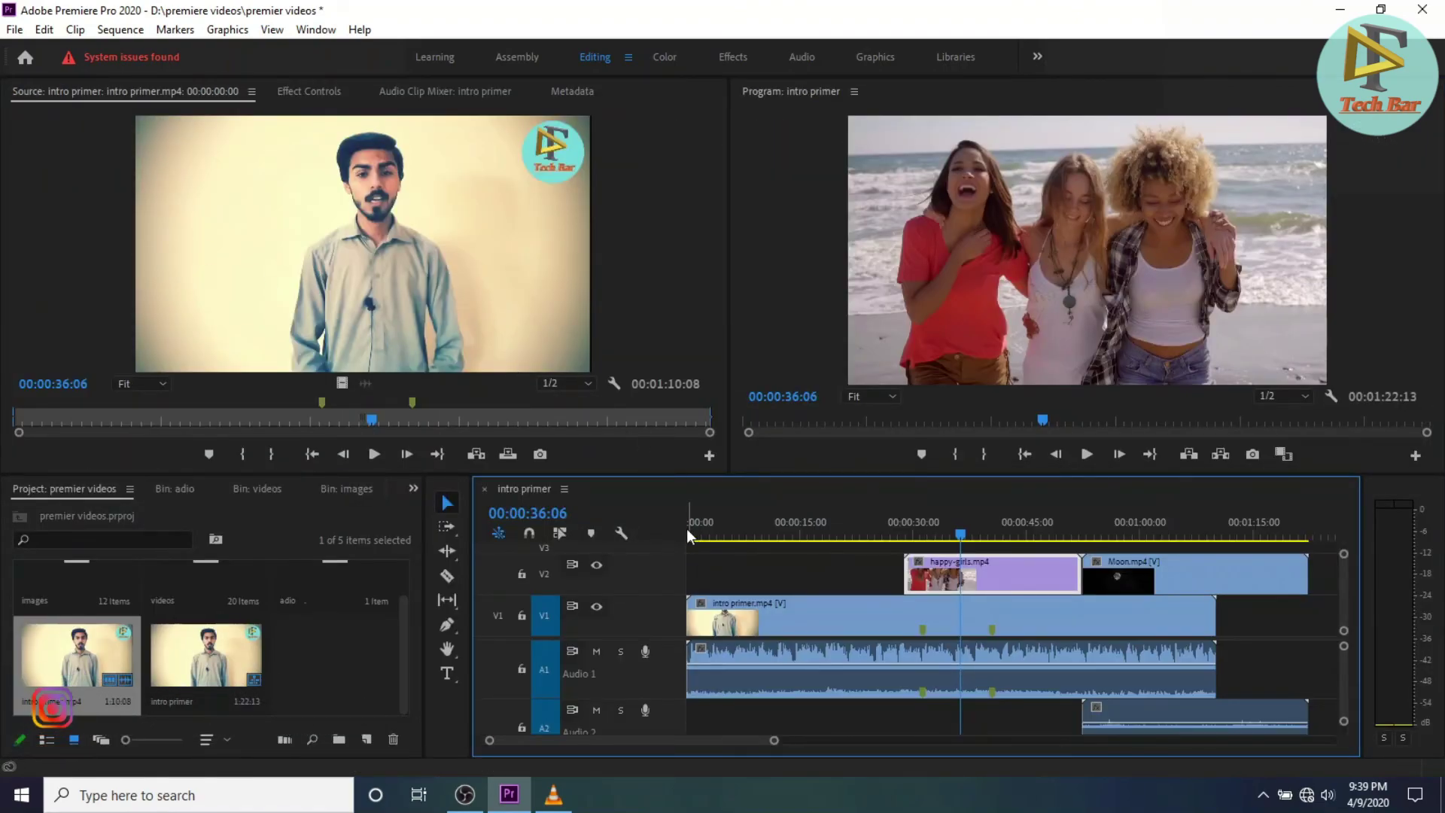